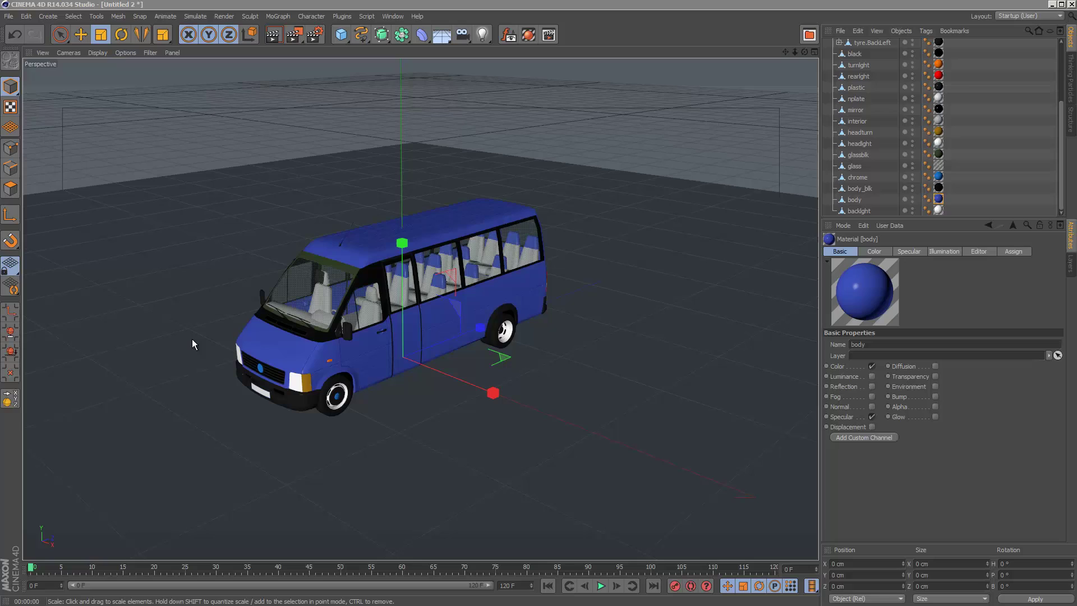
# Render a preview, then add an omni light positioned above and to the right of the van.
pyautogui.click(273, 34)
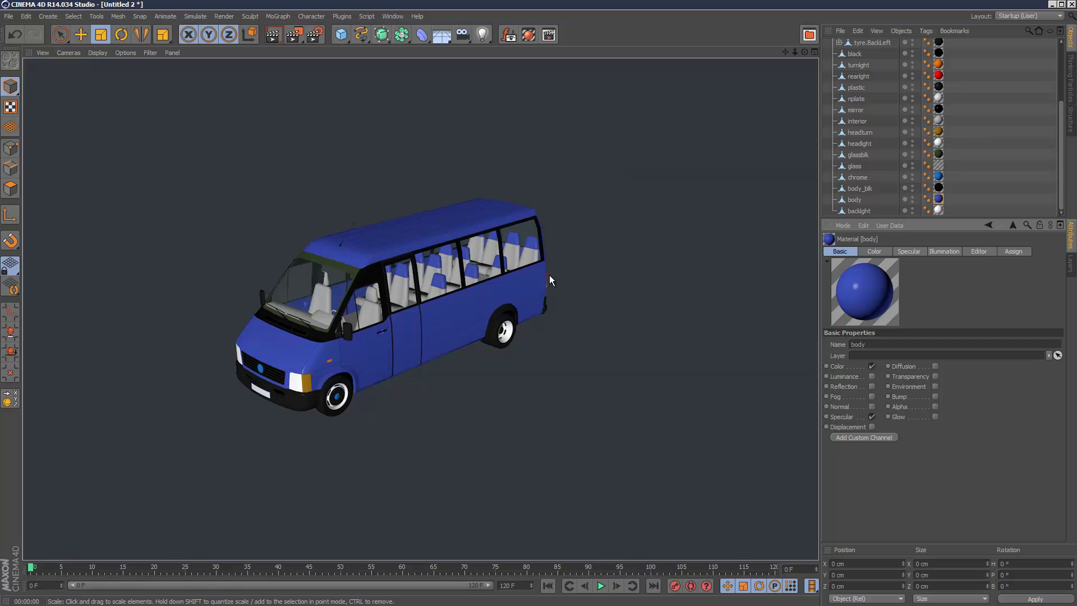
pyautogui.scroll(-4, 662, 140)
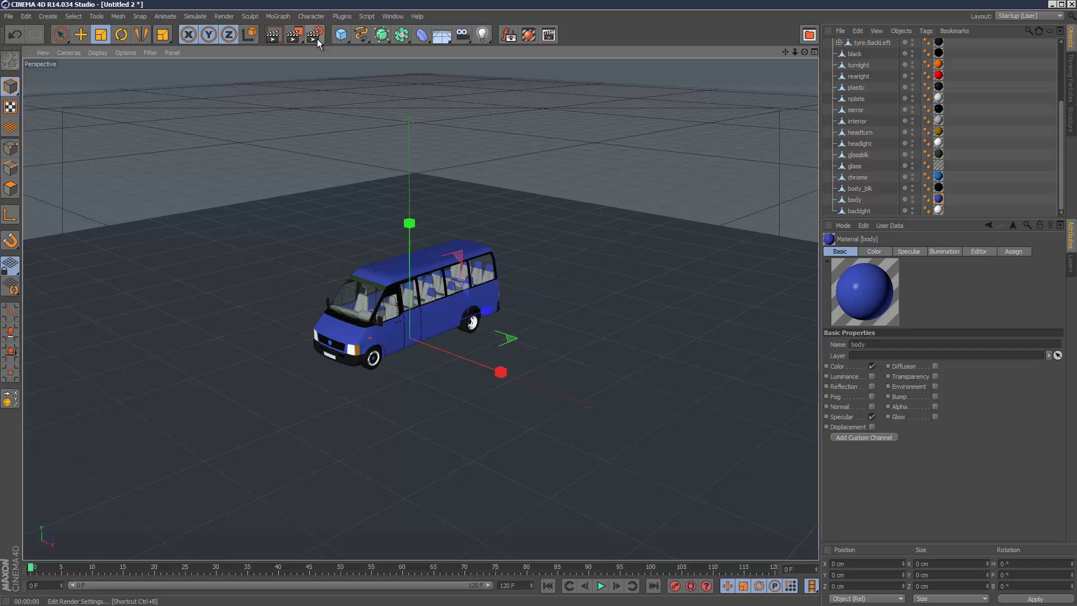
pyautogui.moveTo(482, 35); pyautogui.dragTo(512, 49)
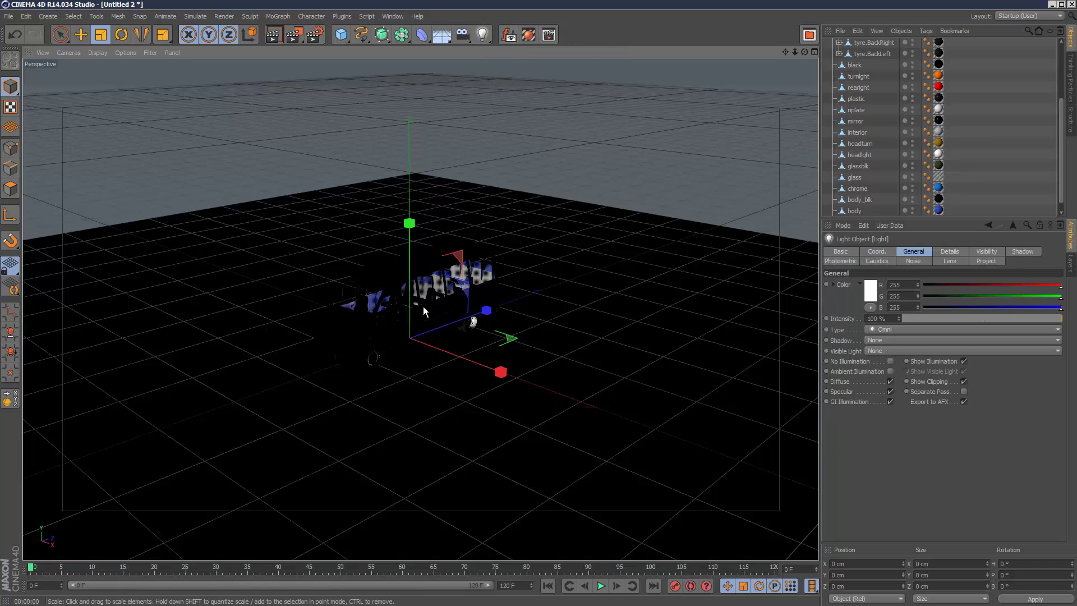
pyautogui.moveTo(409, 277); pyautogui.dragTo(413, 144)
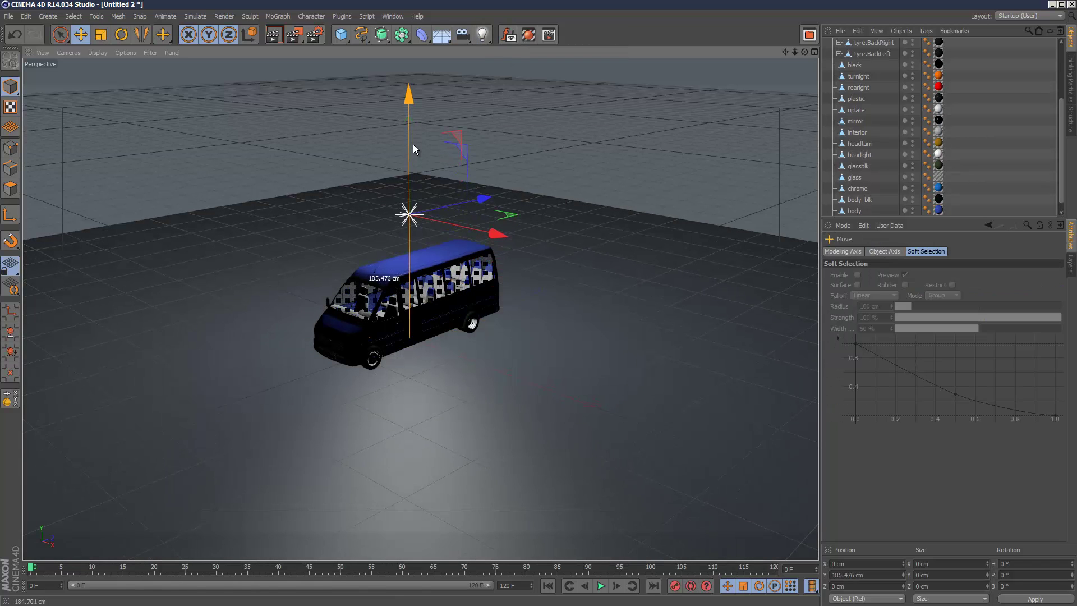
pyautogui.moveTo(481, 200); pyautogui.dragTo(292, 236)
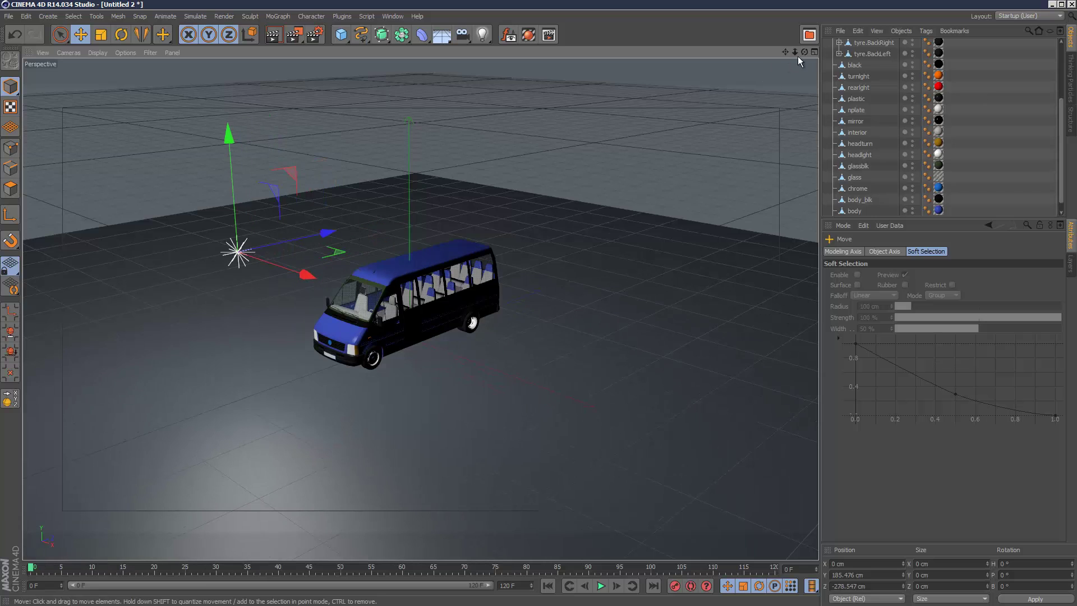
pyautogui.click(813, 52)
pyautogui.moveTo(740, 257); pyautogui.dragTo(835, 241)
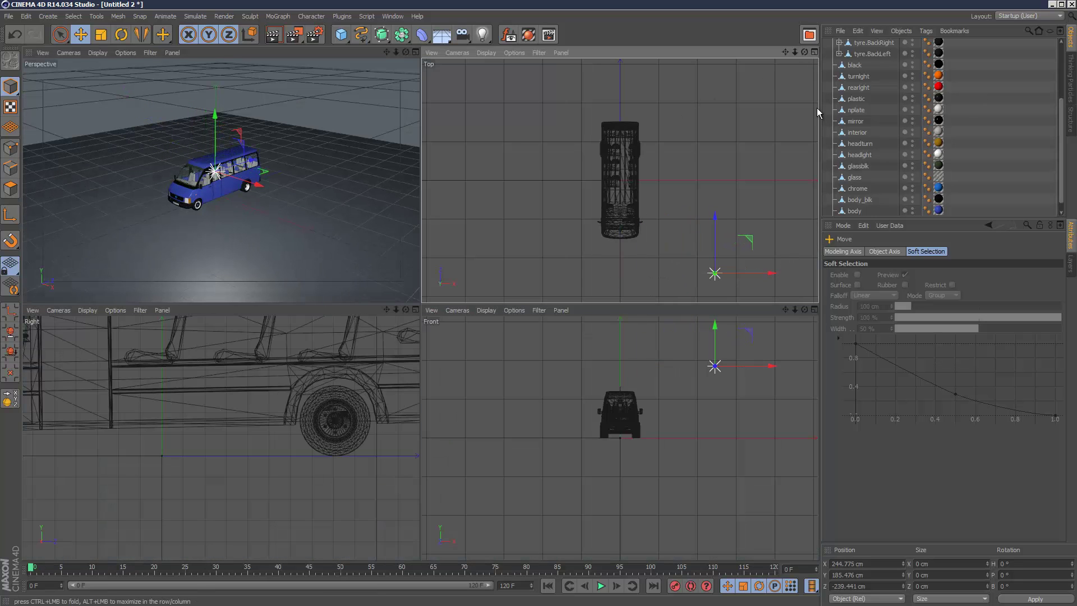
pyautogui.scroll(-5, 522, 302)
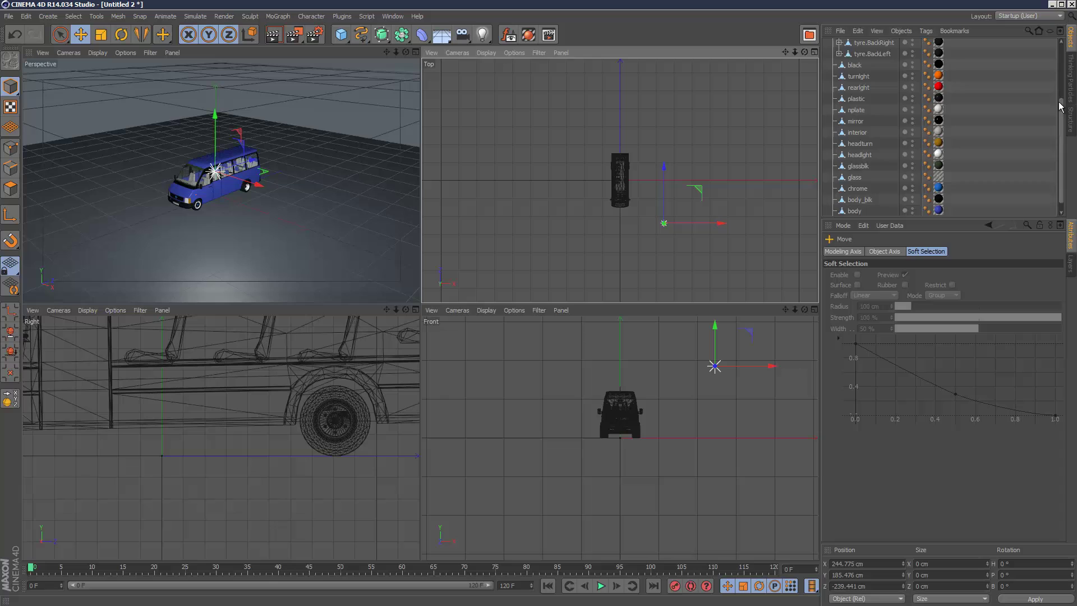
pyautogui.scroll(4, 879, 48)
# Rename the light kLight and duplicate it as a second light named fLight.
pyautogui.doubleClick(847, 44)
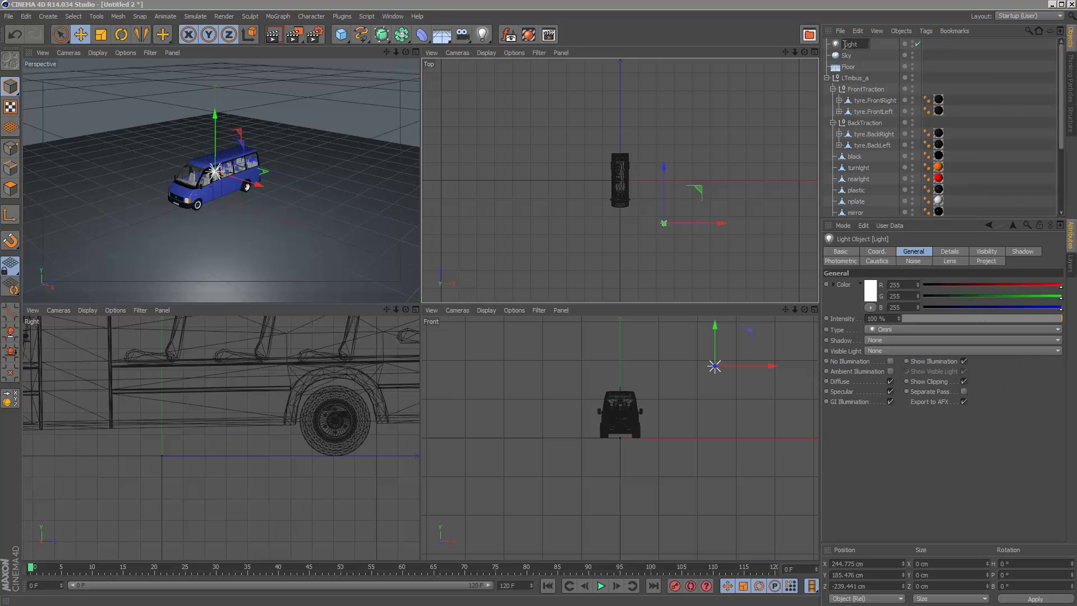
pyautogui.write('k')
pyautogui.press('Return')
pyautogui.keyDown('ctrl'); pyautogui.moveTo(849, 44); pyautogui.dragTo(850, 55); pyautogui.keyUp('ctrl')
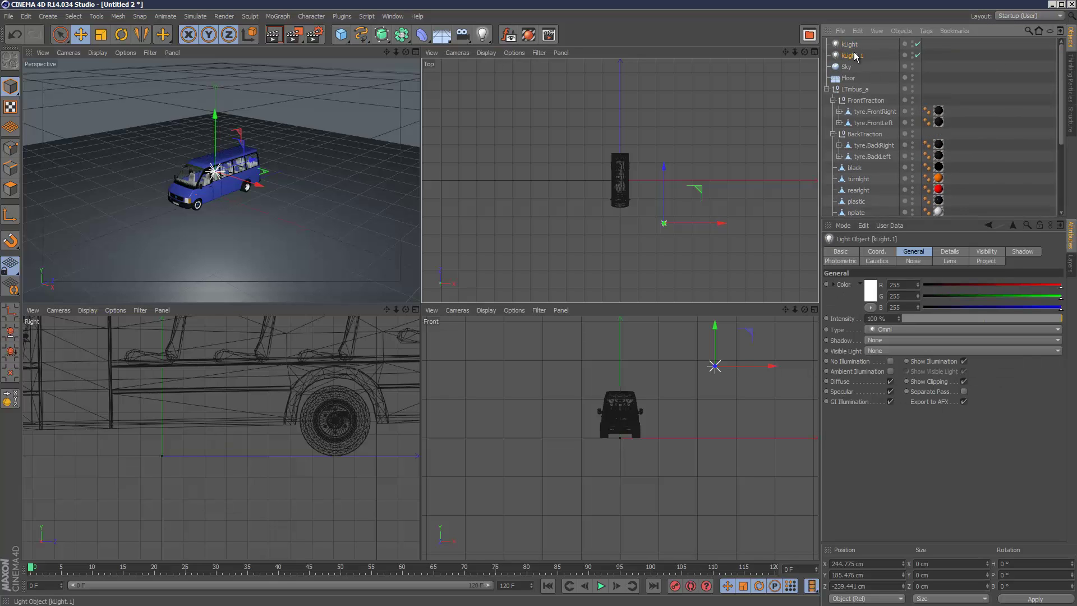
pyautogui.doubleClick(852, 55)
pyautogui.click(845, 55)
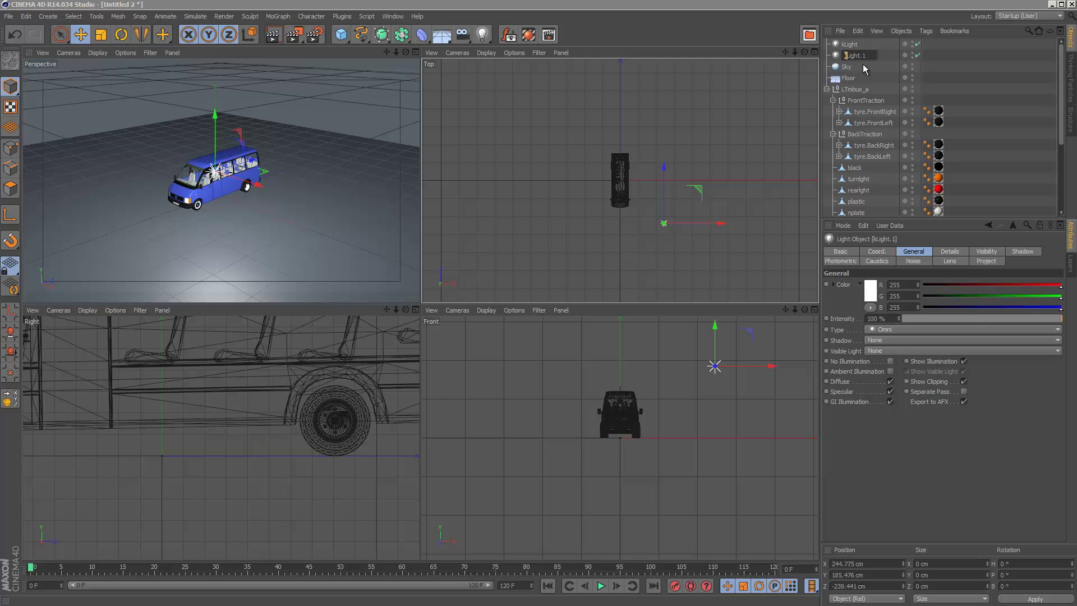
pyautogui.press('Delete')
pyautogui.write('f')
pyautogui.press('BackSpace')
pyautogui.press('BackSpace')
pyautogui.press('Return')
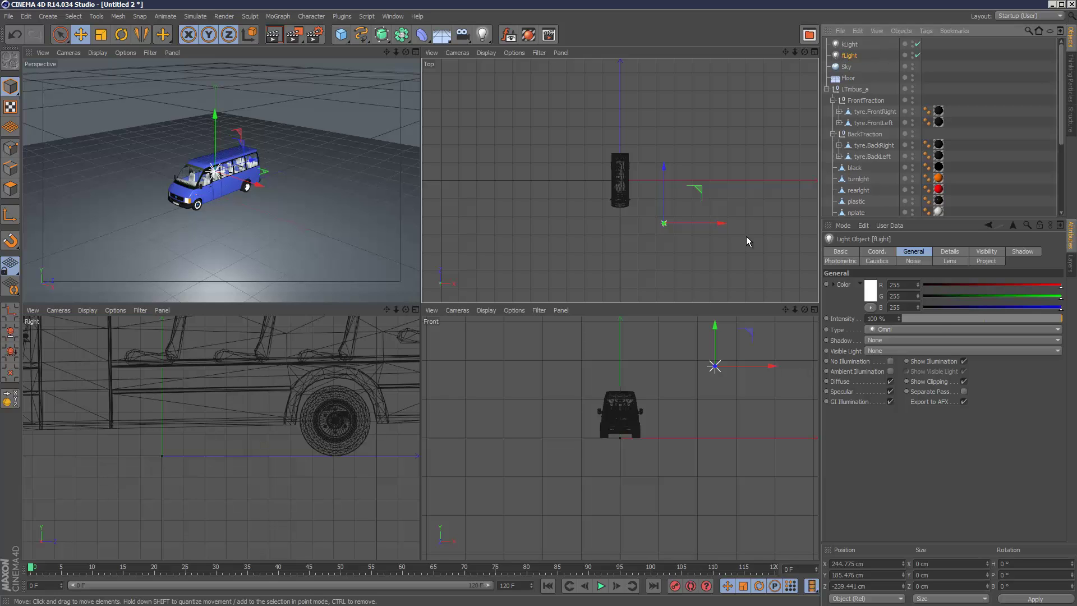
# Place fLight left and kLight farther right of the van, and set fLight's intensity to 15%.
pyautogui.moveTo(723, 223); pyautogui.dragTo(634, 230)
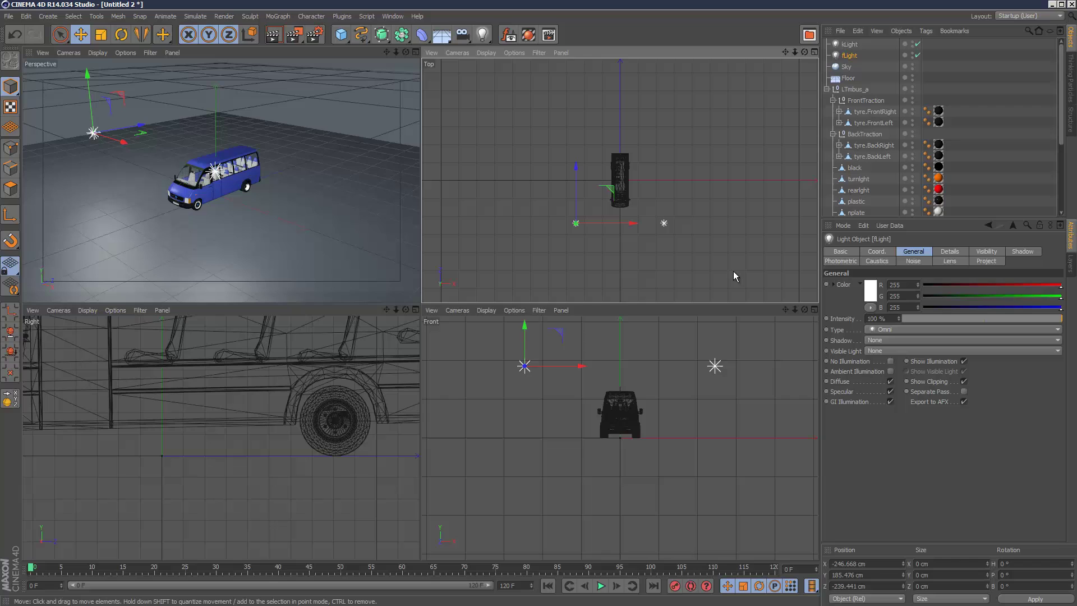
pyautogui.click(663, 224)
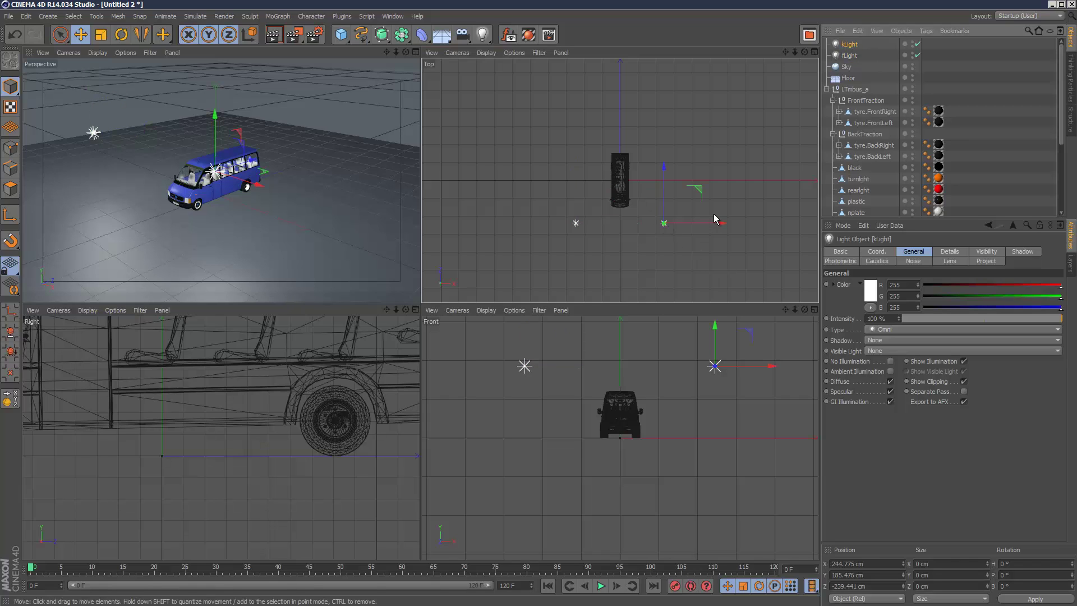
pyautogui.moveTo(726, 216); pyautogui.dragTo(768, 194)
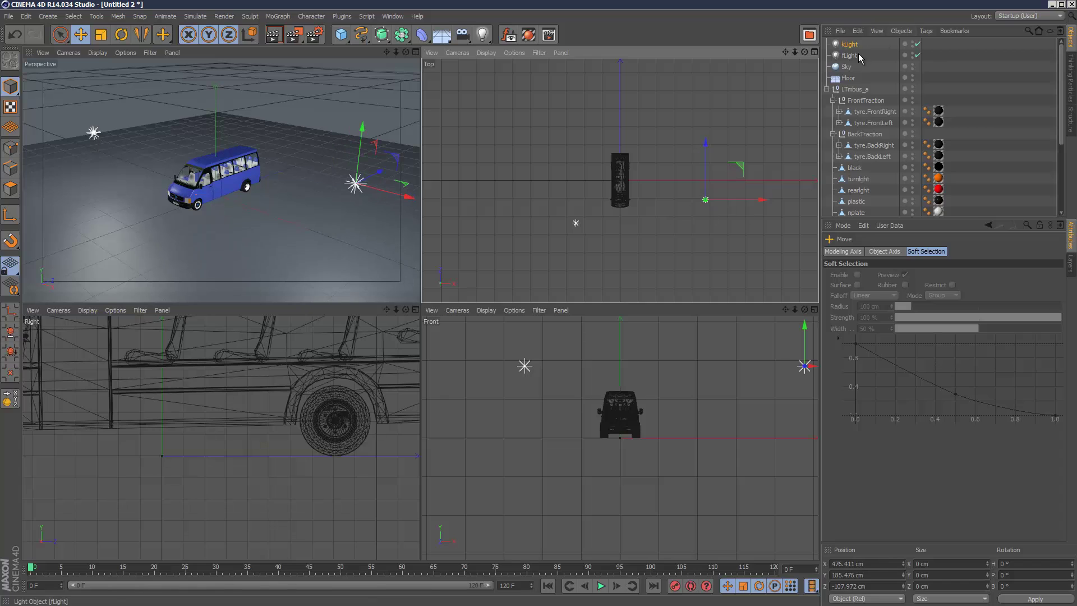
pyautogui.click(849, 55)
pyautogui.moveTo(597, 258); pyautogui.dragTo(600, 288)
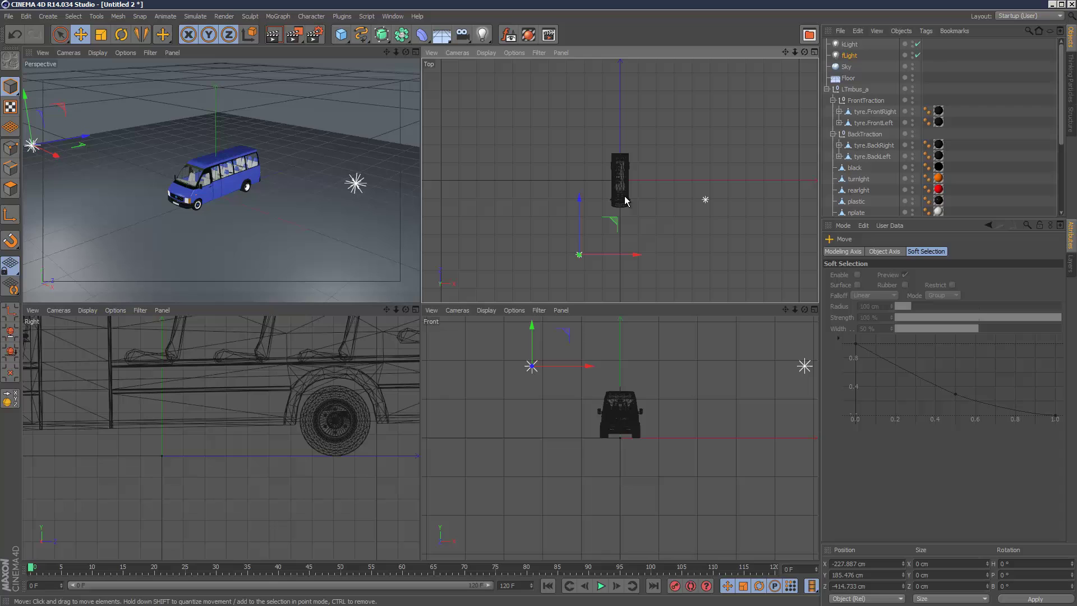
pyautogui.click(850, 56)
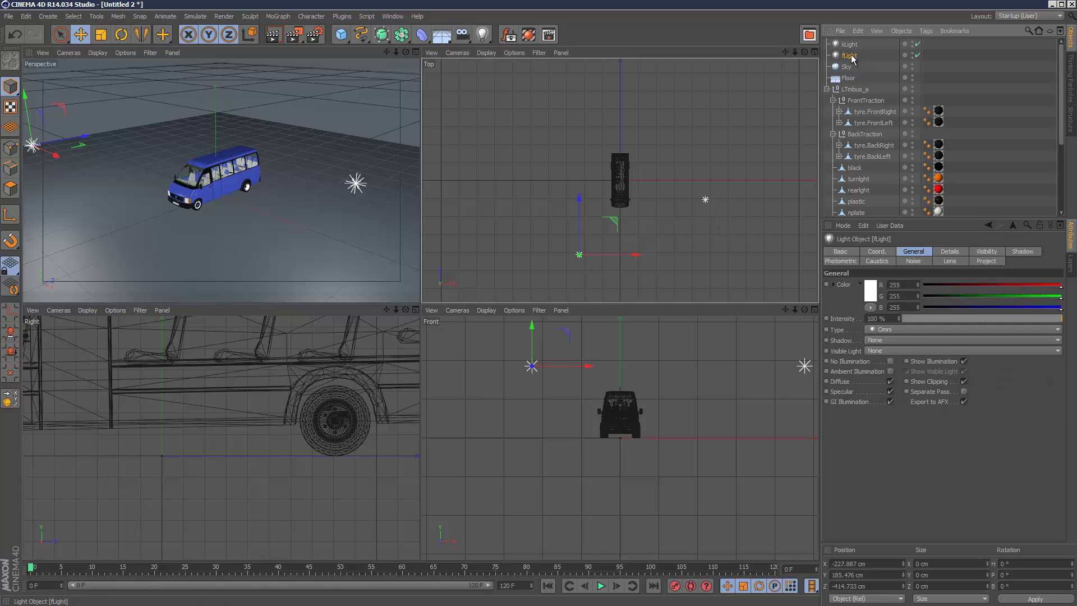
pyautogui.click(925, 318)
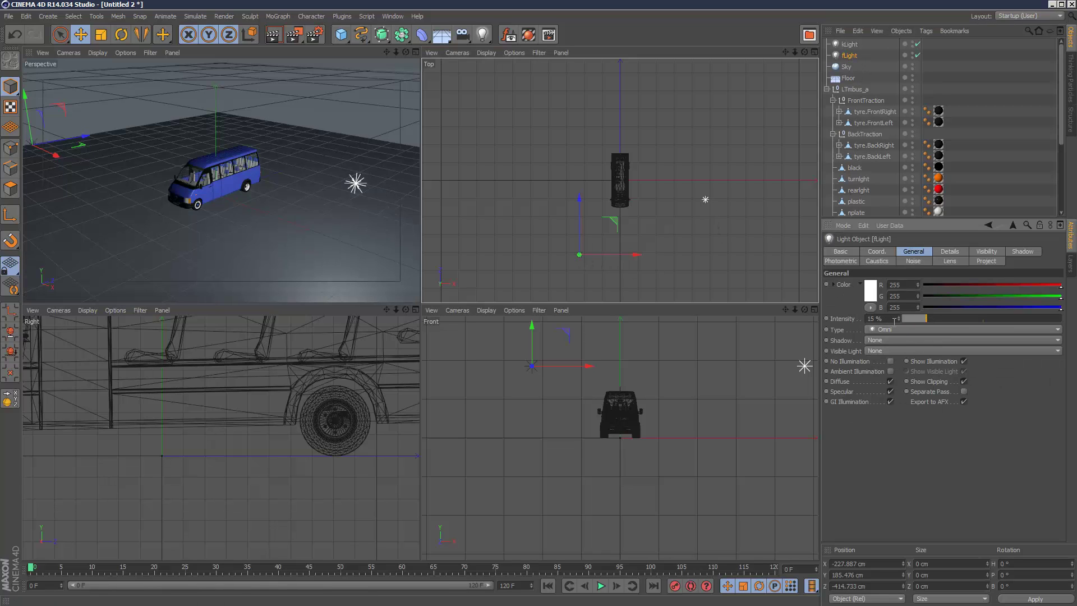
# Duplicate kLight and place the copy on the van's far side at about 103 cm.
pyautogui.click(853, 45)
pyautogui.keyDown('ctrl'); pyautogui.moveTo(853, 49); pyautogui.dragTo(854, 51); pyautogui.keyUp('ctrl')
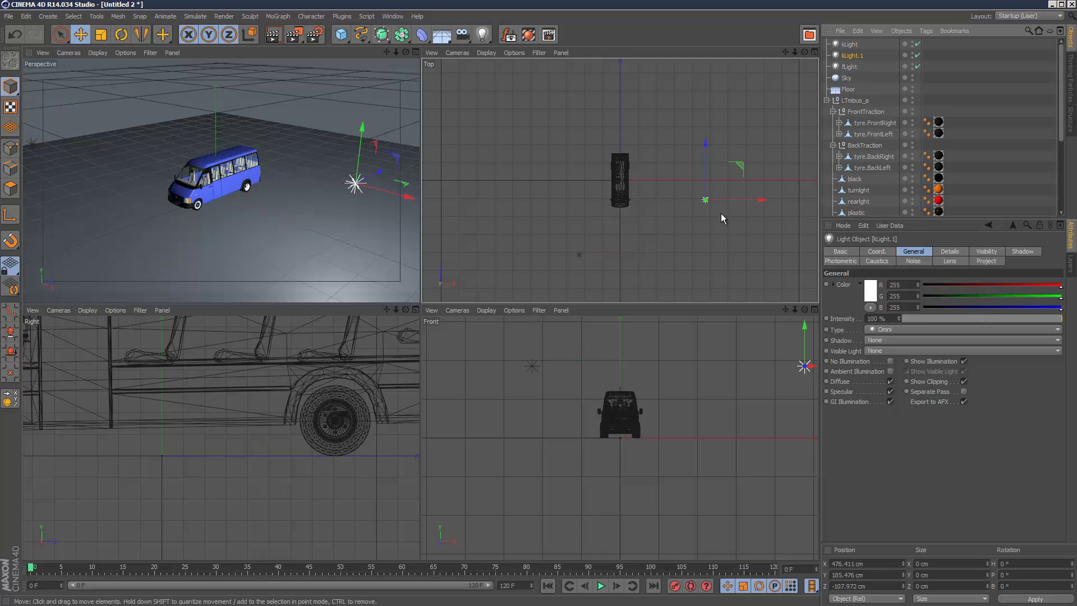
pyautogui.moveTo(742, 169); pyautogui.dragTo(613, 72)
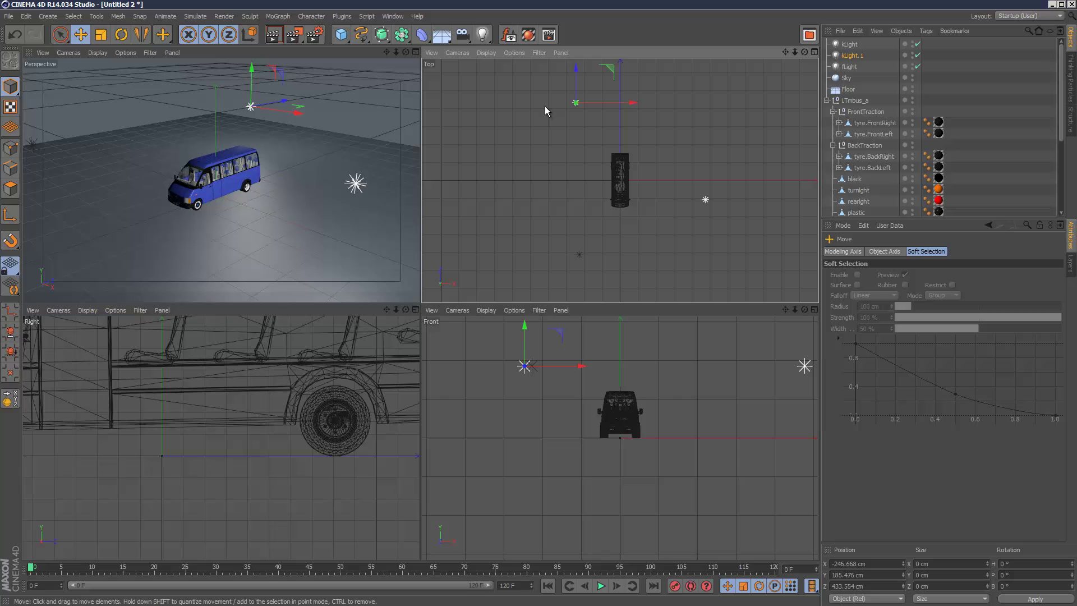
pyautogui.moveTo(527, 334); pyautogui.dragTo(528, 370)
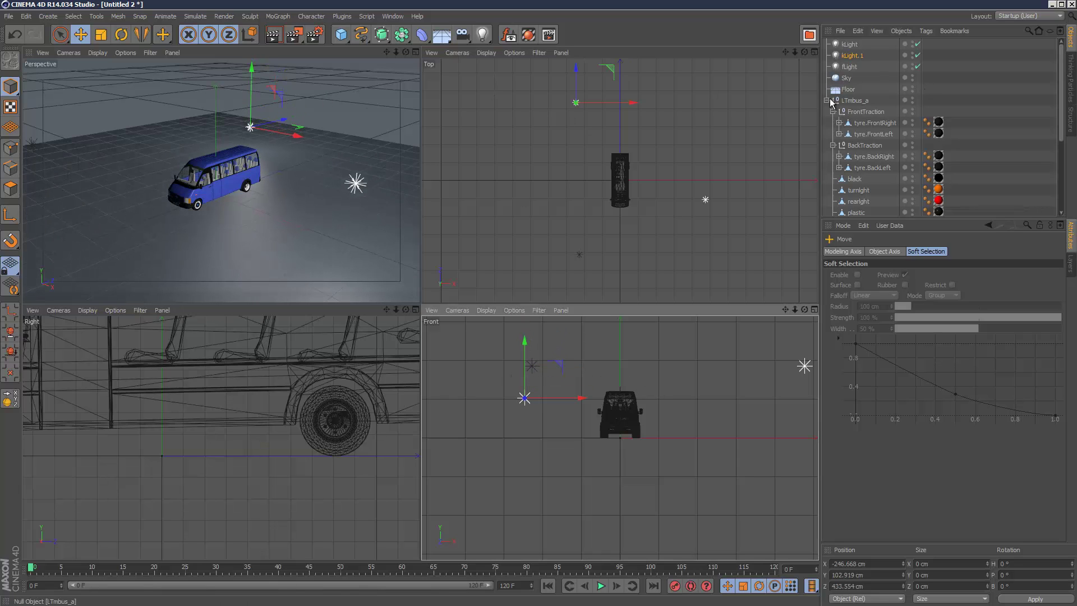
pyautogui.click(415, 52)
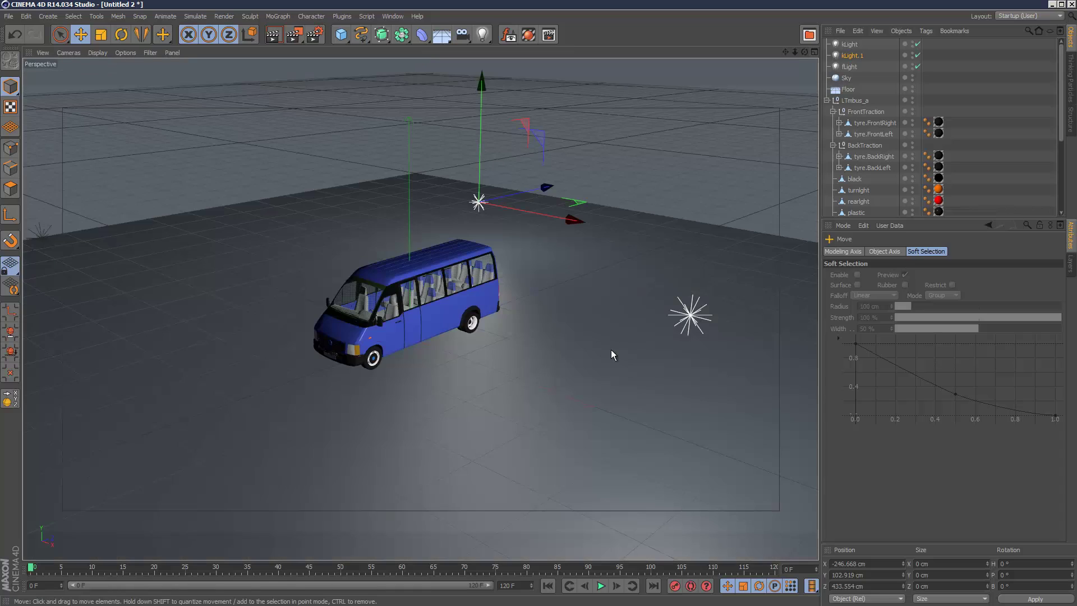
pyautogui.keyDown('alt'); pyautogui.moveTo(523, 333); pyautogui.dragTo(522, 337); pyautogui.keyUp('alt')
pyautogui.scroll(-2, 522, 336)
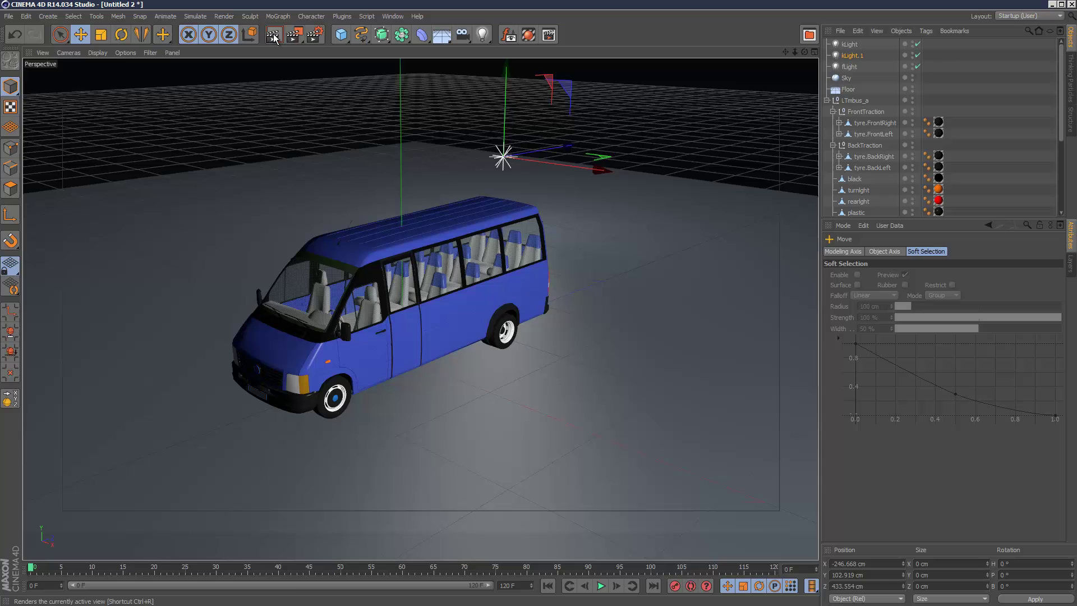
# Rename the copy bLight, lower it to about -26 cm on Y, and render the view.
pyautogui.doubleClick(848, 55)
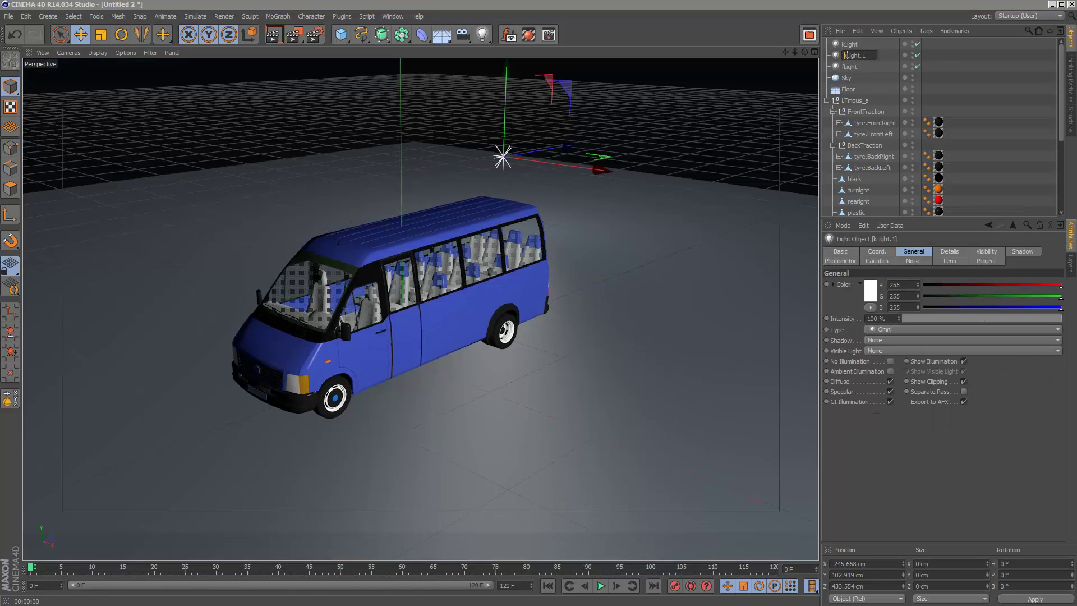
pyautogui.write('b')
pyautogui.press('BackSpace')
pyautogui.press('BackSpace')
pyautogui.press('Return')
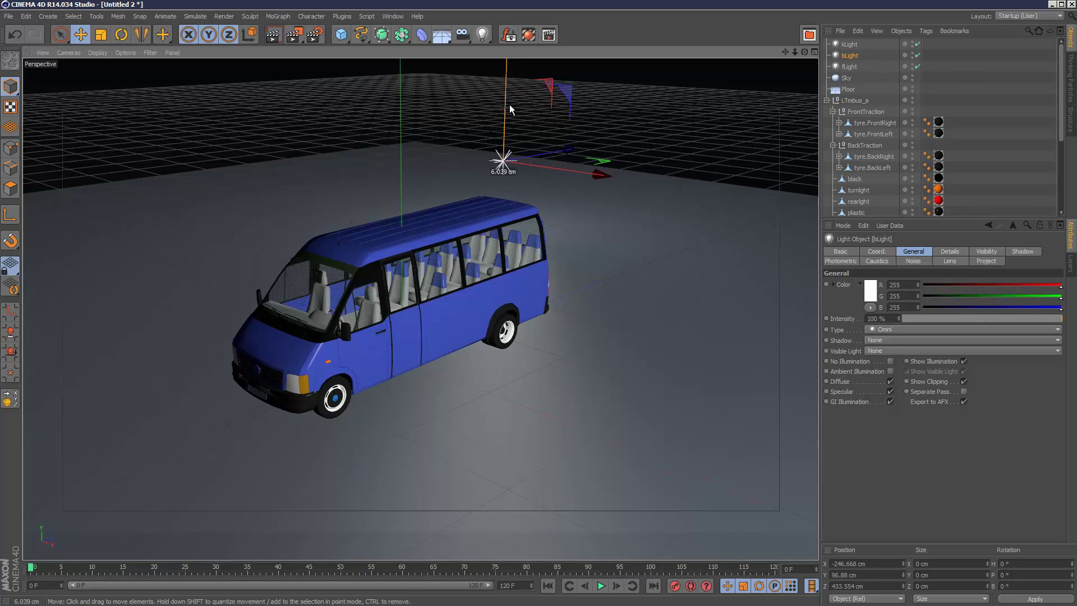
pyautogui.moveTo(507, 105); pyautogui.dragTo(524, 163)
pyautogui.moveTo(588, 229); pyautogui.dragTo(488, 205)
pyautogui.moveTo(417, 132); pyautogui.dragTo(414, 159)
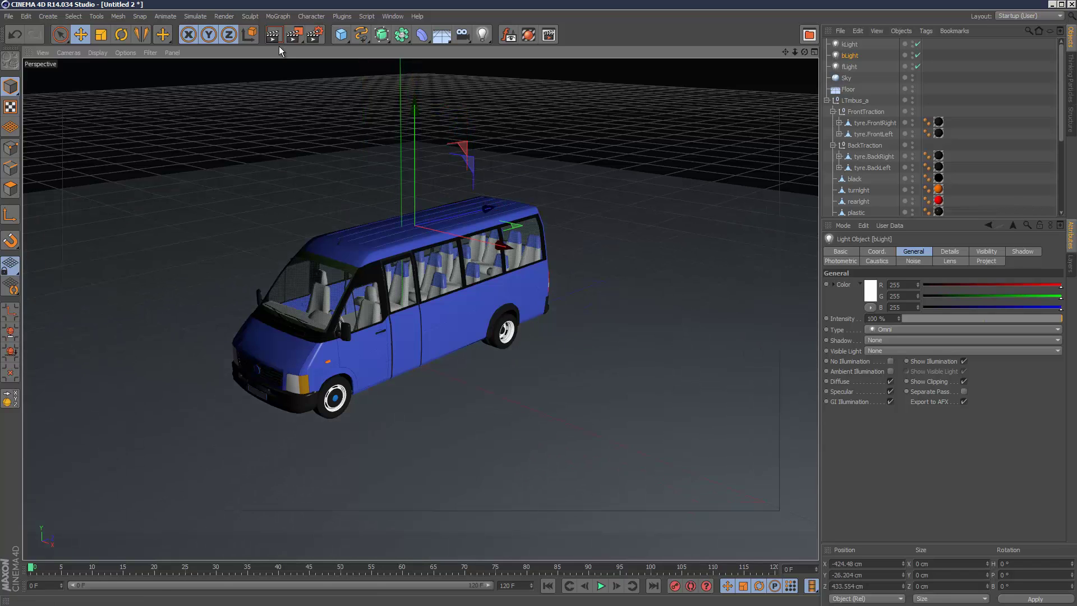
pyautogui.hotkey('ctrl', 'r')
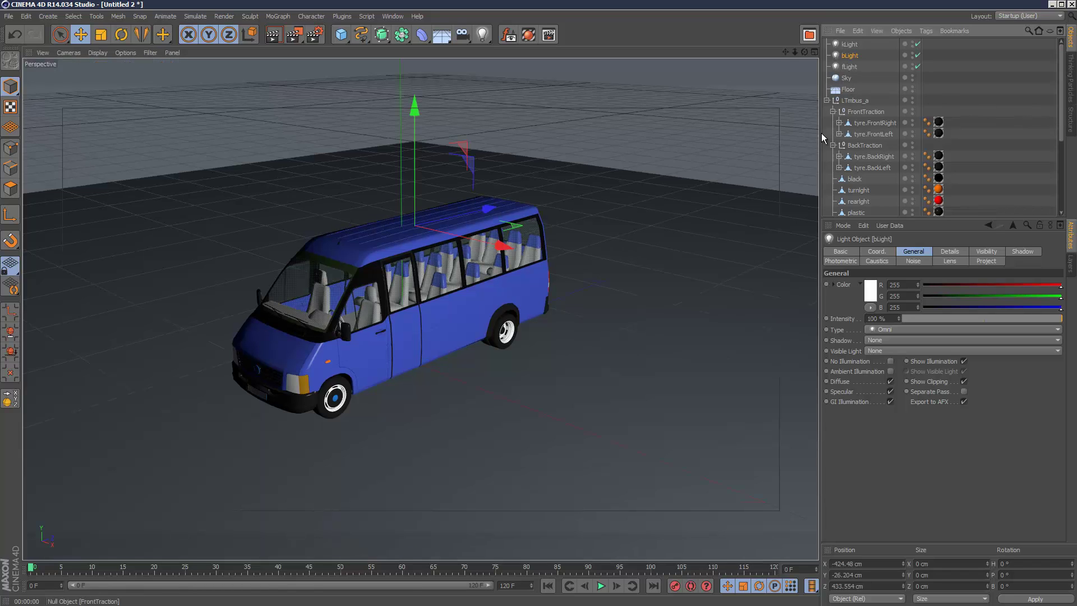
# Delete the old Sky and add a new Sky object from the environment objects.
pyautogui.click(846, 78)
pyautogui.press('Delete')
pyautogui.click(344, 35)
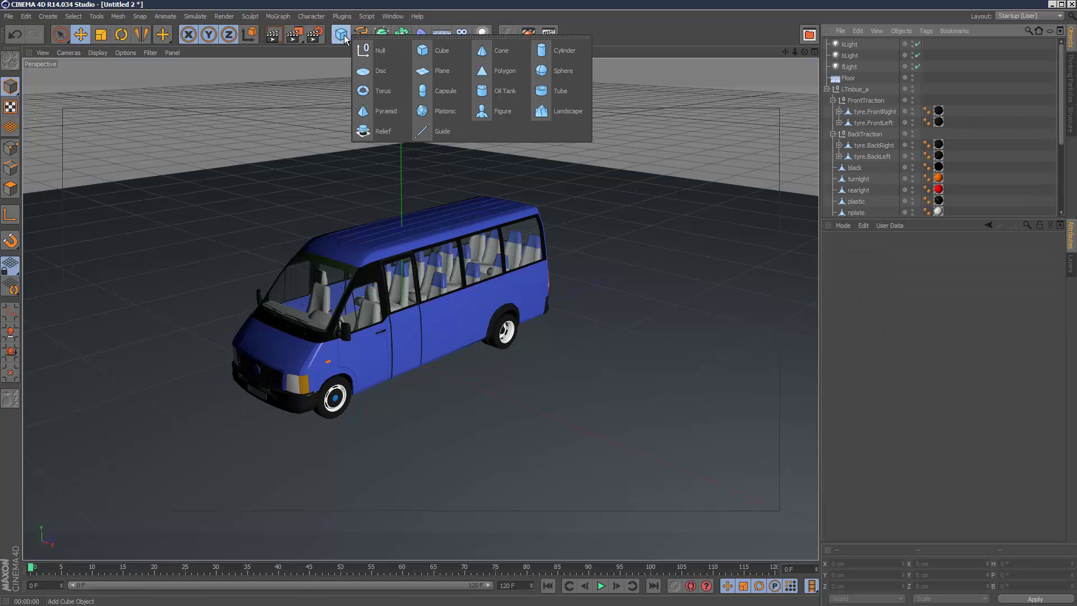
pyautogui.click(441, 39)
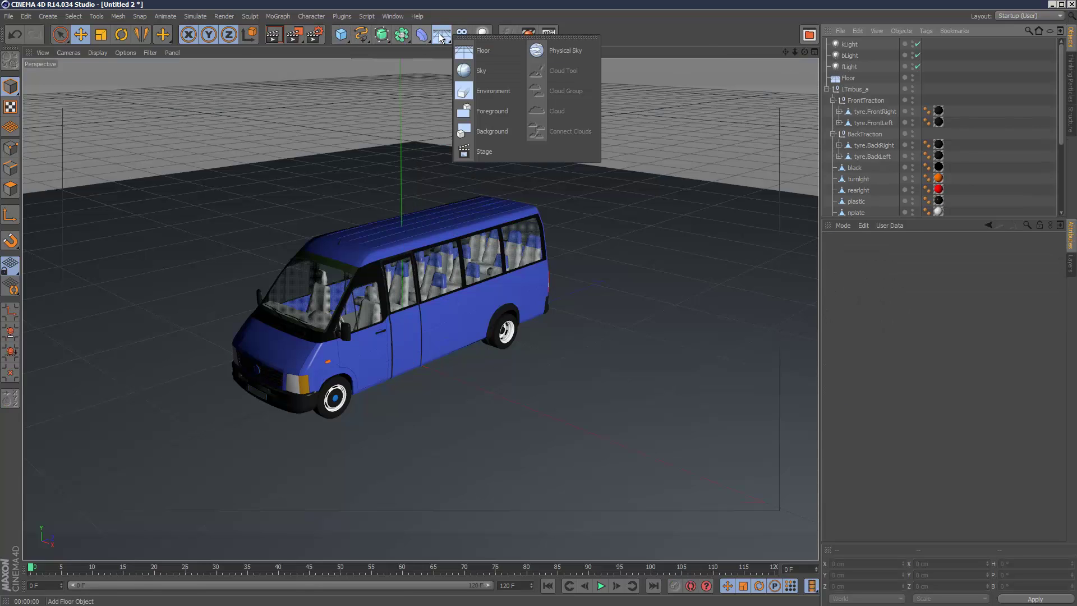
pyautogui.click(474, 66)
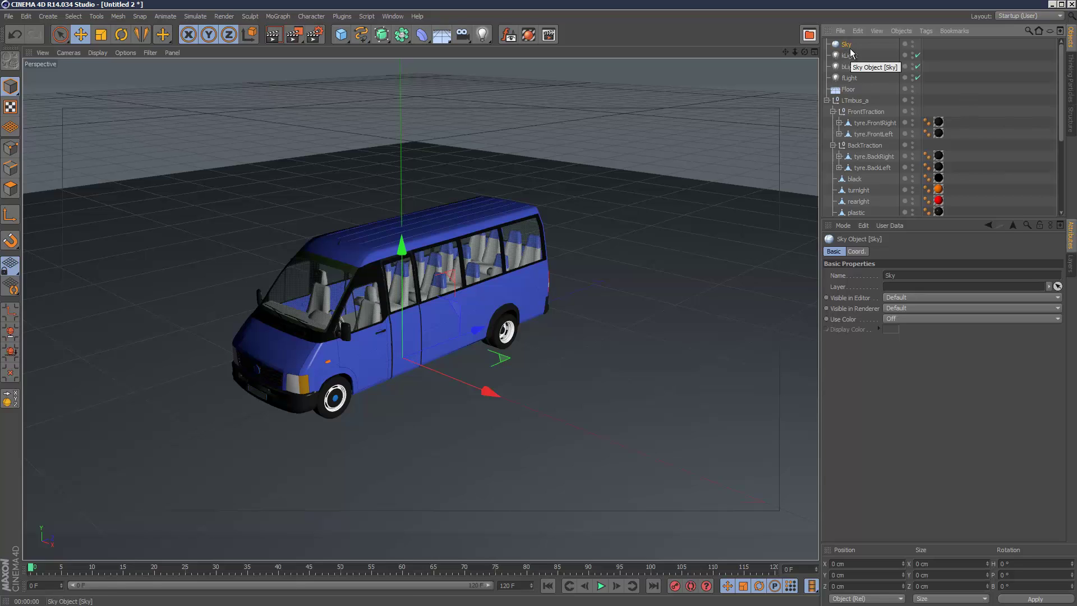
# Browse the Content Browser to the Prime > Materials > HDRI folder.
pyautogui.click(808, 36)
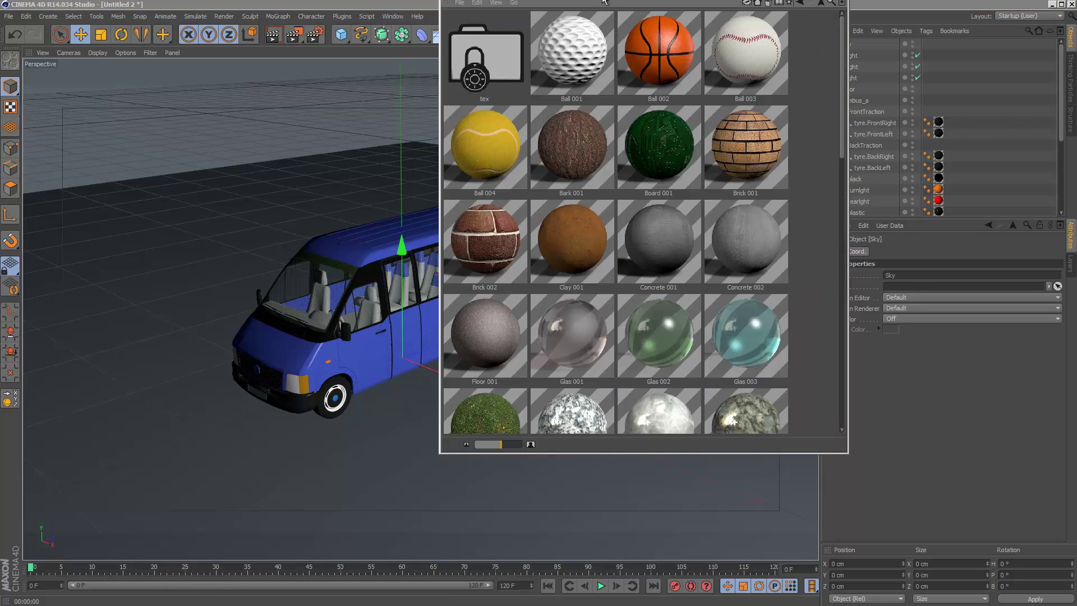
pyautogui.moveTo(605, 3); pyautogui.dragTo(500, 16)
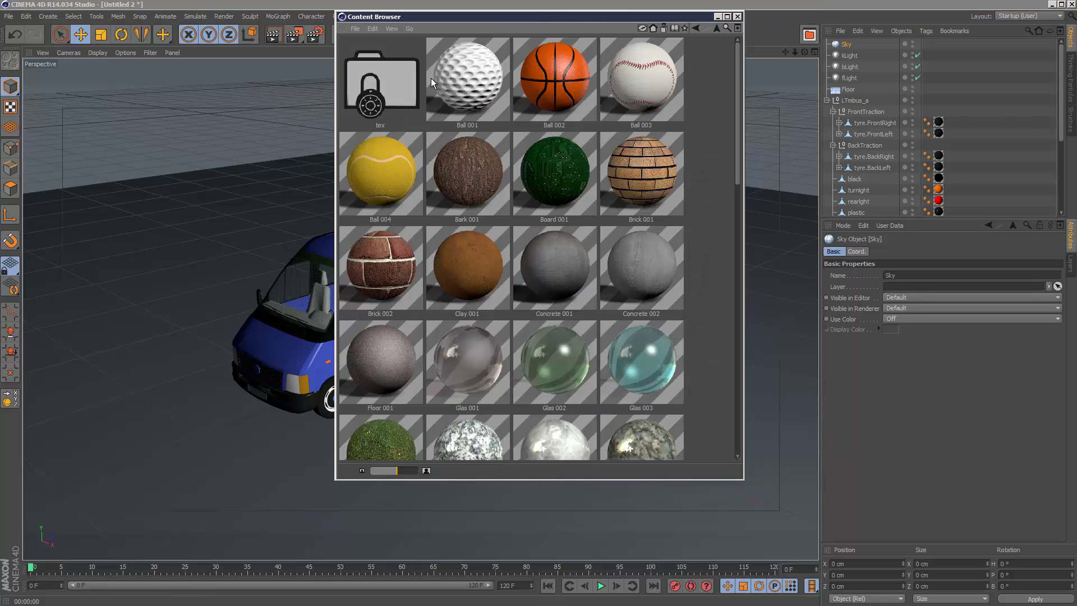
pyautogui.click(695, 28)
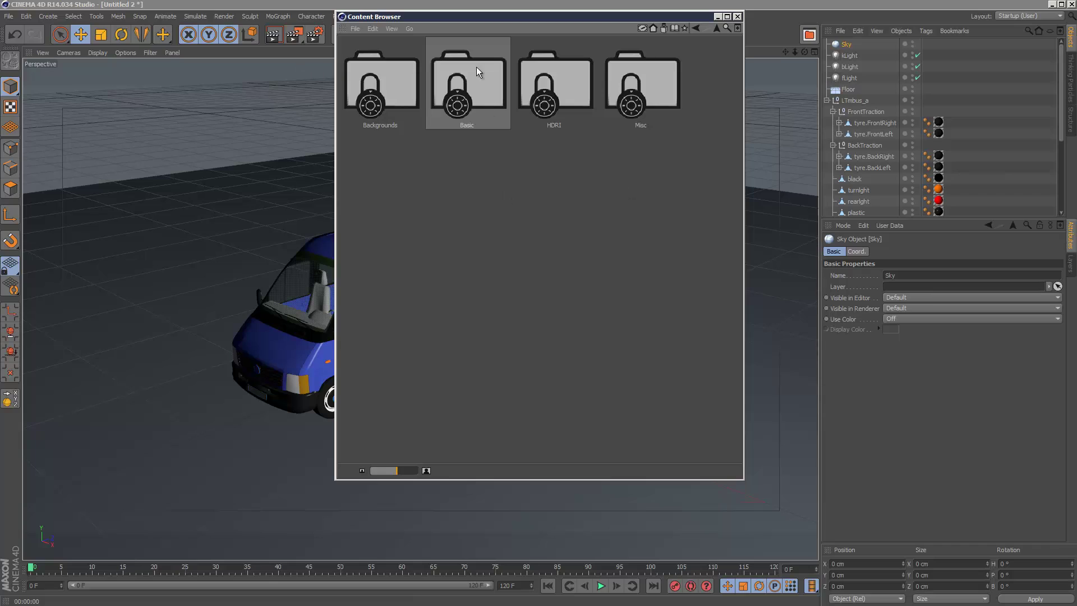
pyautogui.click(719, 28)
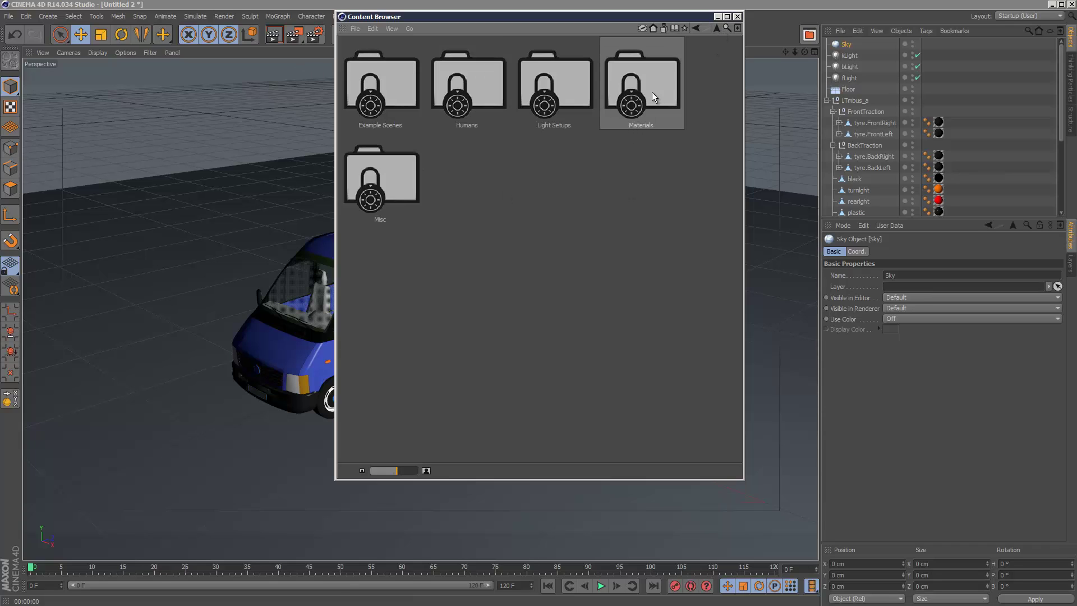
pyautogui.click(717, 28)
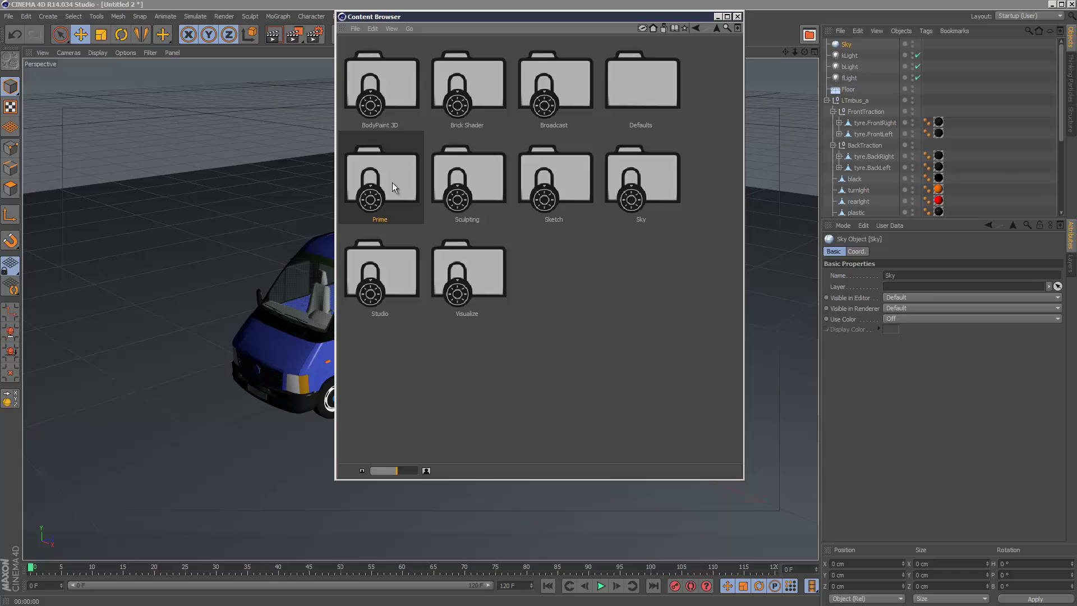
pyautogui.doubleClick(392, 183)
pyautogui.doubleClick(669, 98)
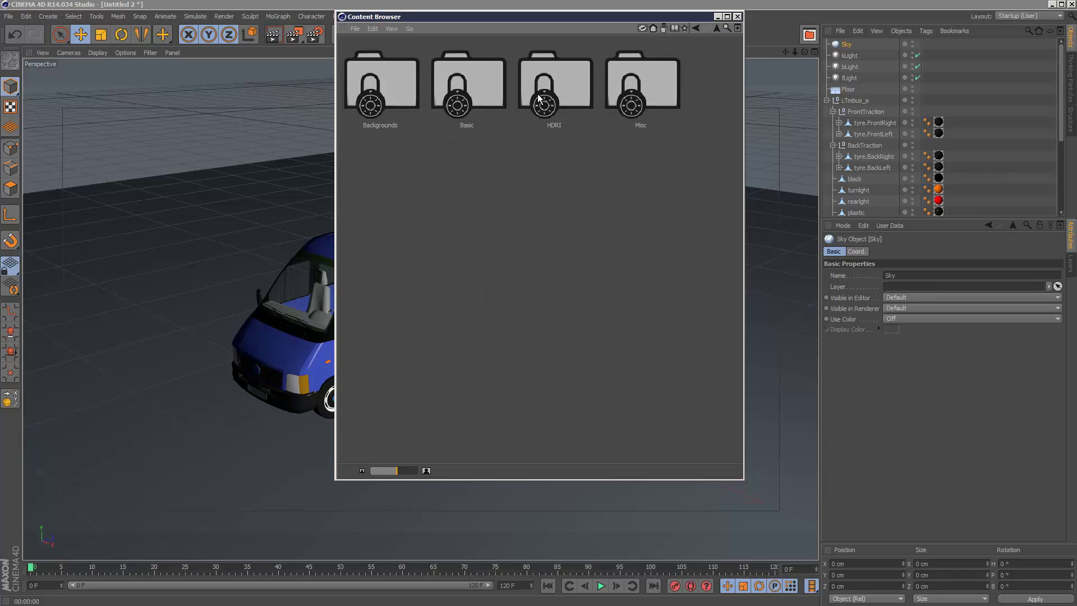
pyautogui.doubleClick(573, 83)
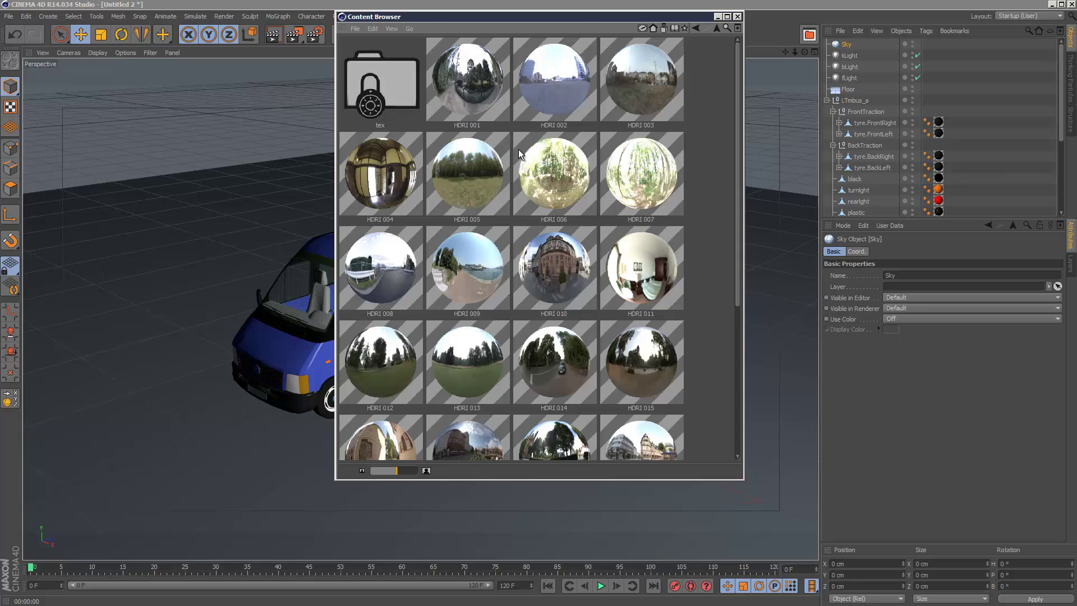
# Apply HDRI 001 to the Sky object, close the browser and render the view.
pyautogui.click(549, 93)
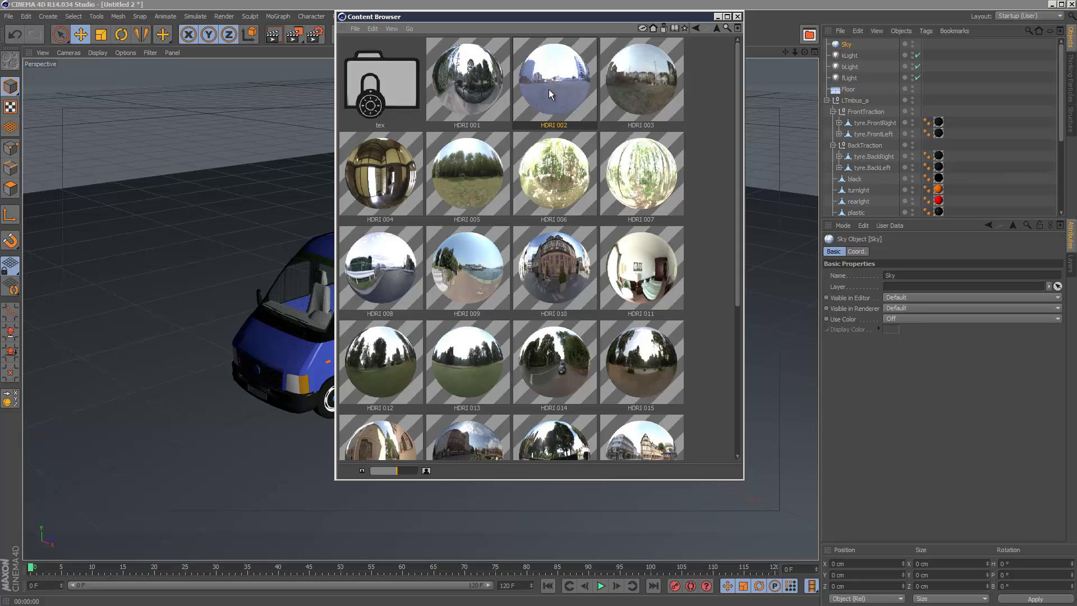
pyautogui.click(456, 69)
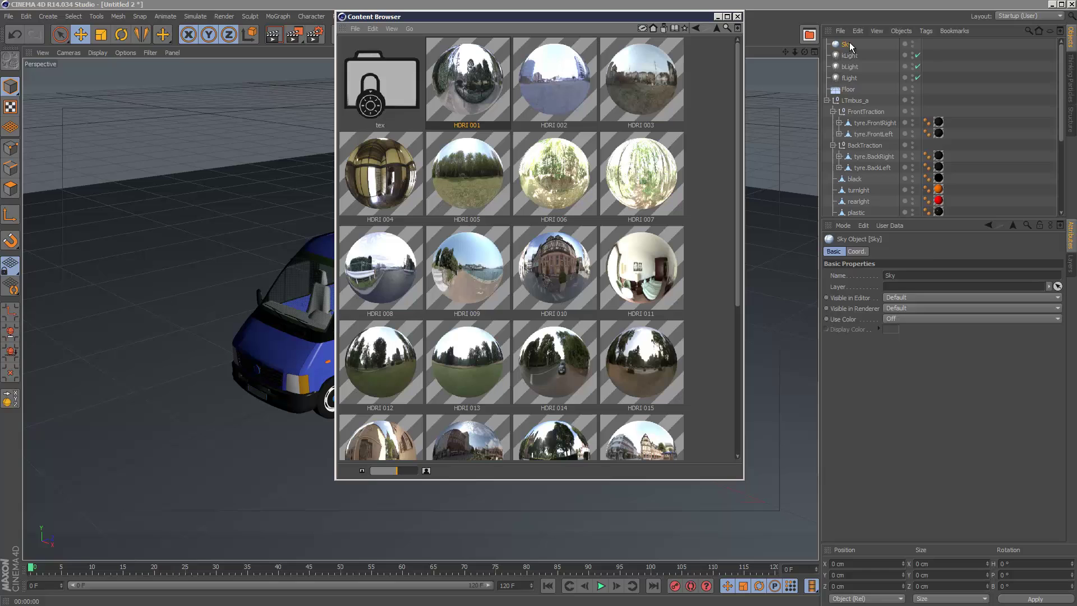
pyautogui.moveTo(851, 46); pyautogui.dragTo(850, 45)
pyautogui.click(738, 16)
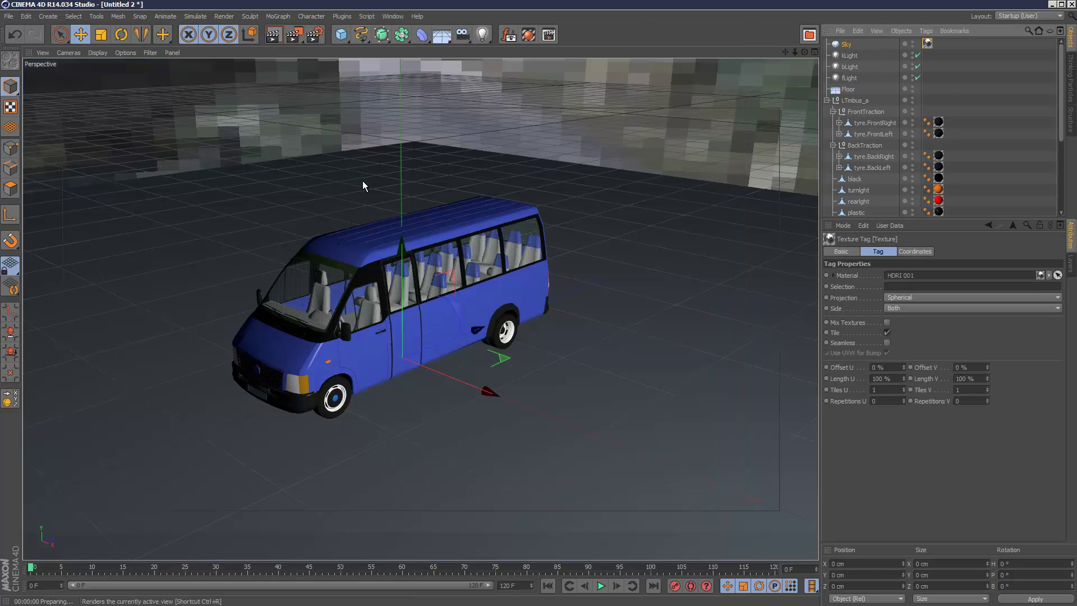
pyautogui.hotkey('ctrl', 'r')
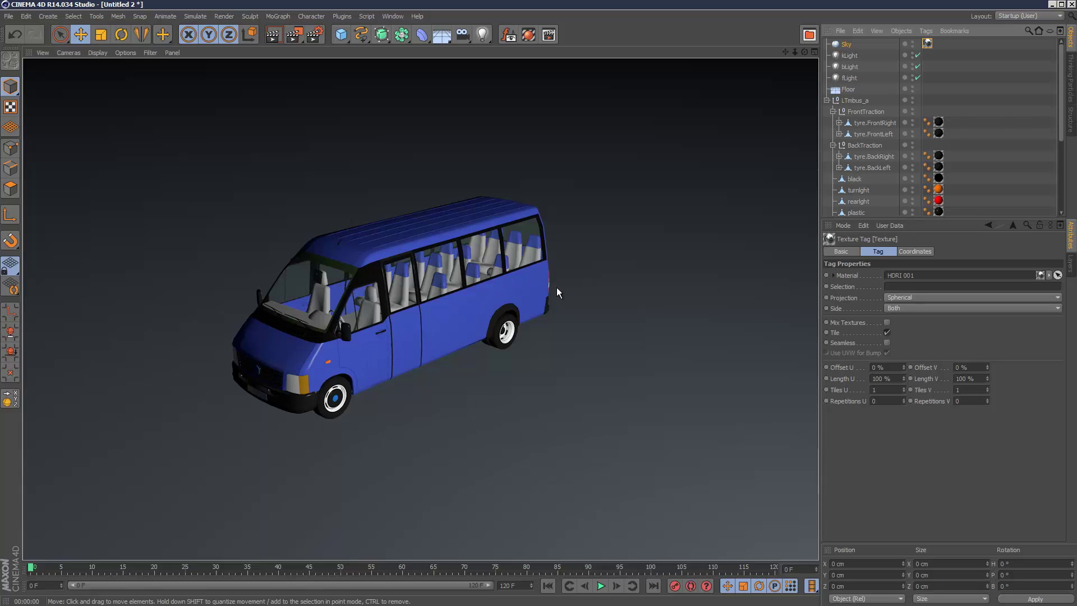
pyautogui.scroll(-5, 942, 126)
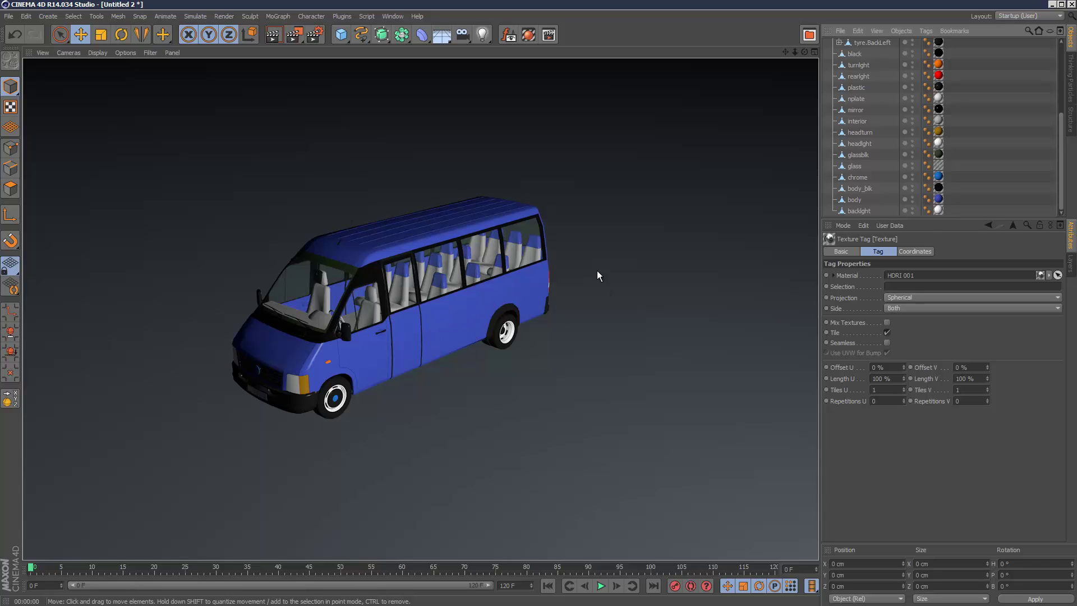
# Enable Reflection on the blue body material at 37% brightness and render the view.
pyautogui.click(938, 199)
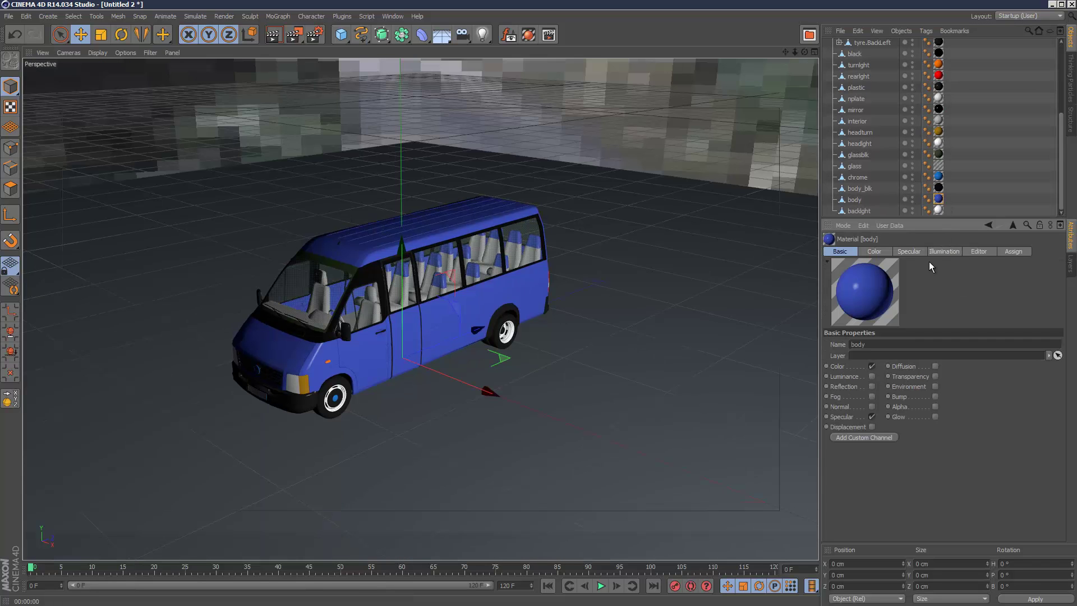
pyautogui.click(872, 386)
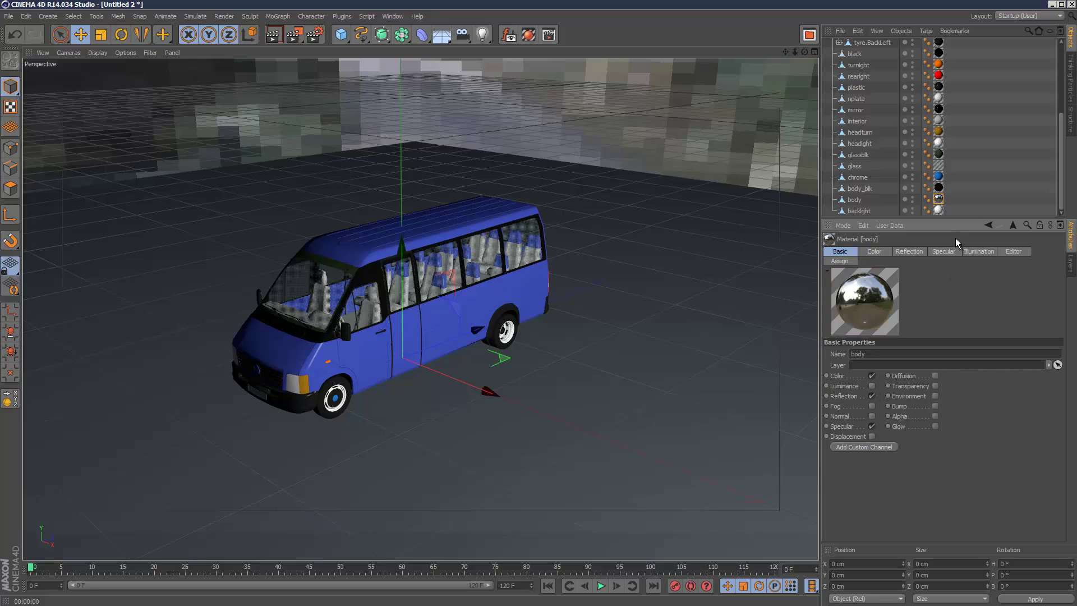
pyautogui.click(910, 252)
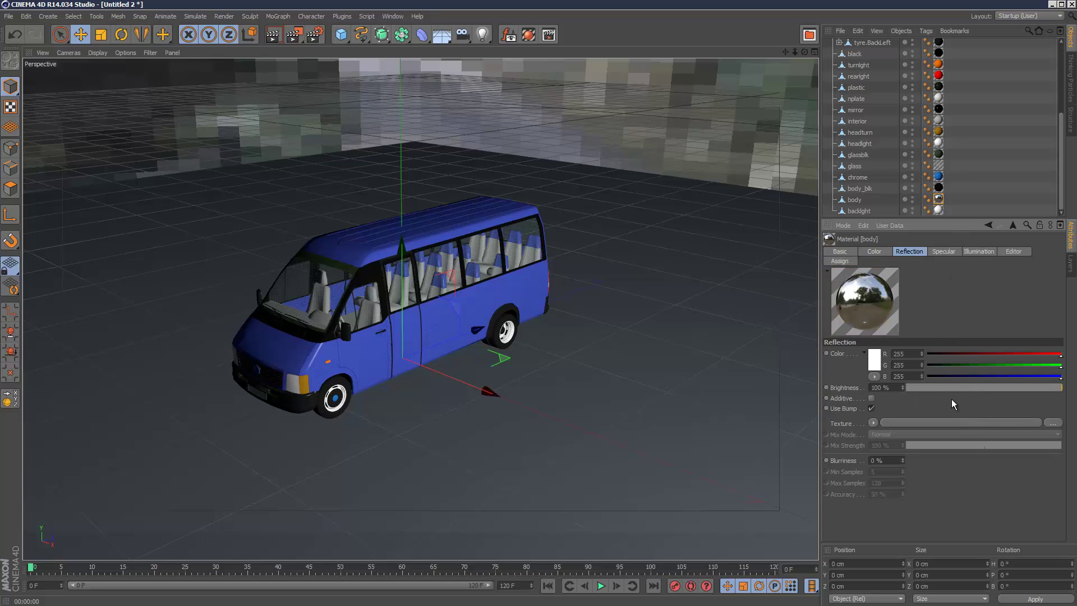
pyautogui.click(965, 388)
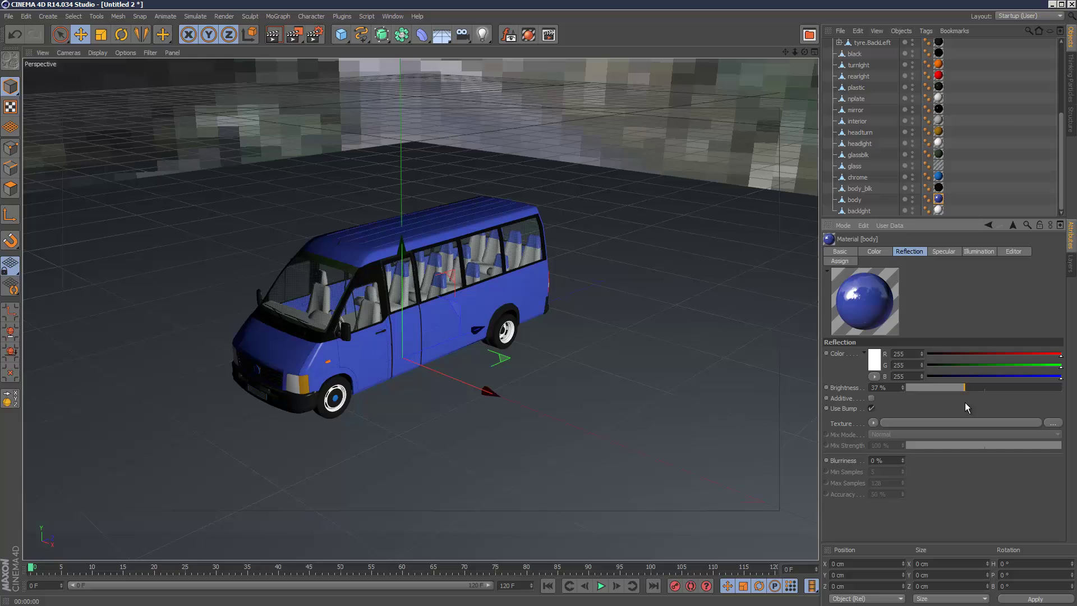
pyautogui.click(279, 36)
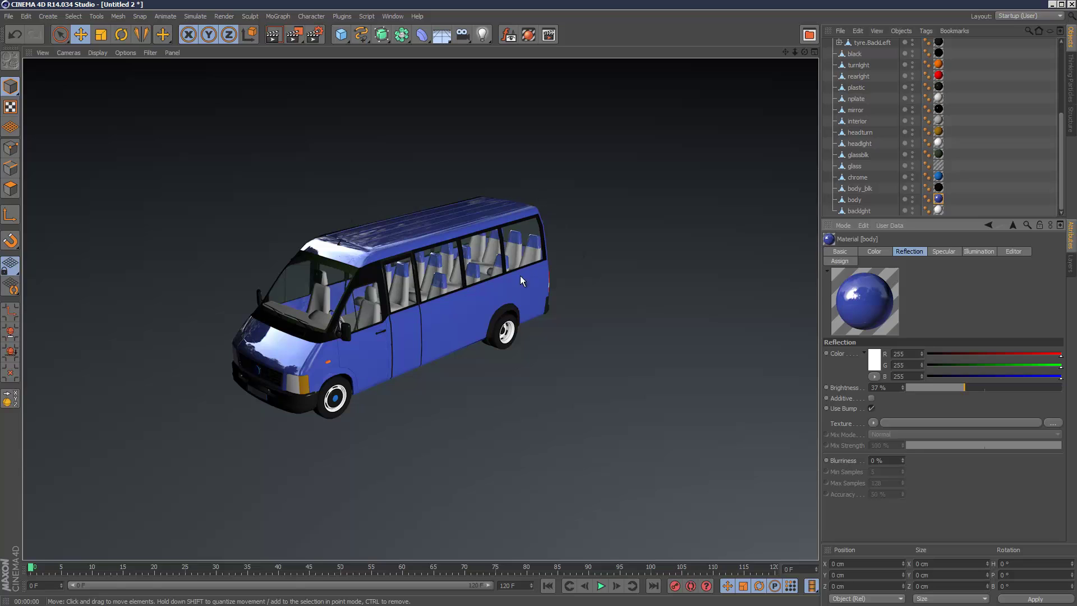
# Set the Sky's HDRI 001 texture tag to 1 tile and 100% length in U and V.
pyautogui.scroll(5, 858, 67)
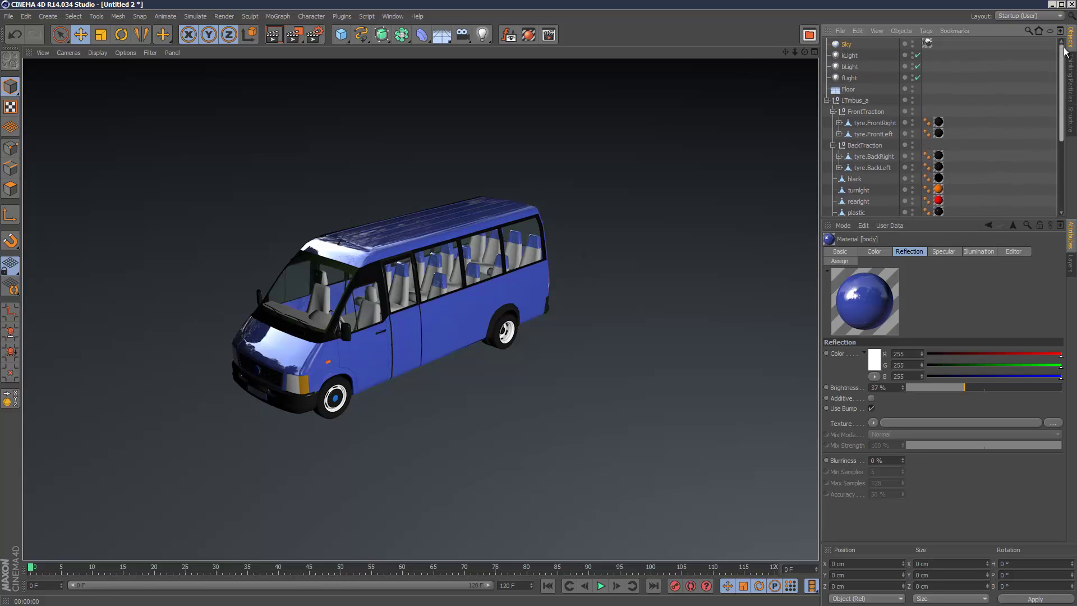
pyautogui.click(927, 44)
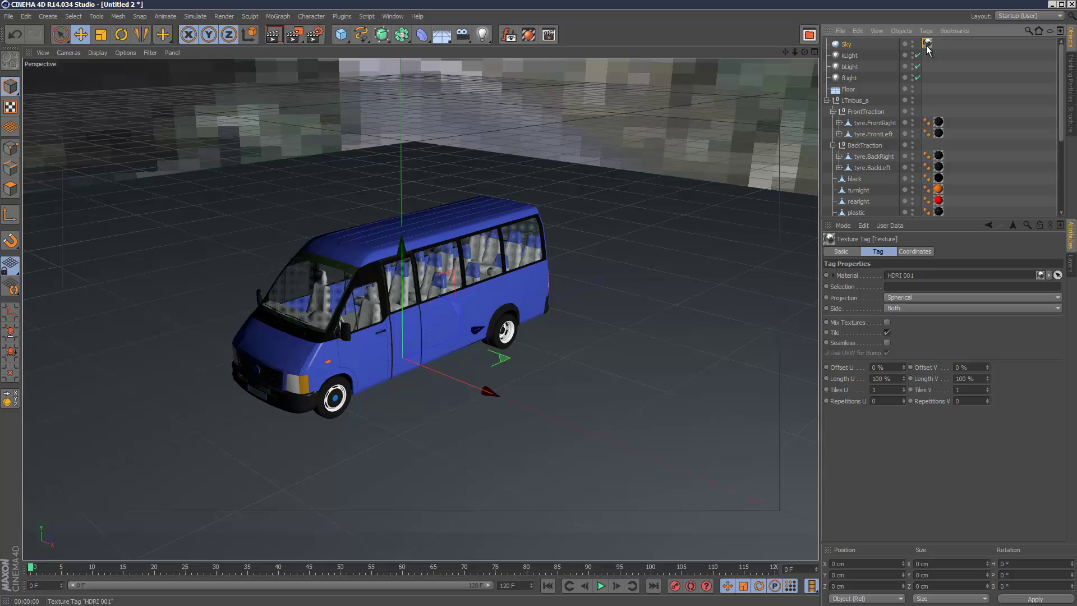
pyautogui.click(871, 391)
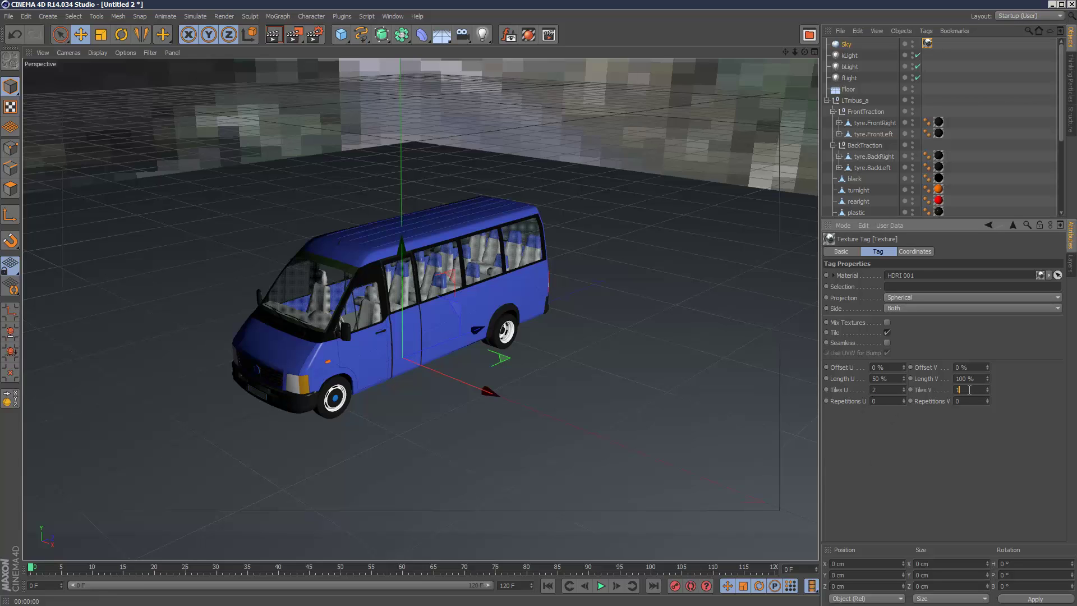
pyautogui.write('2')
pyautogui.press('Return')
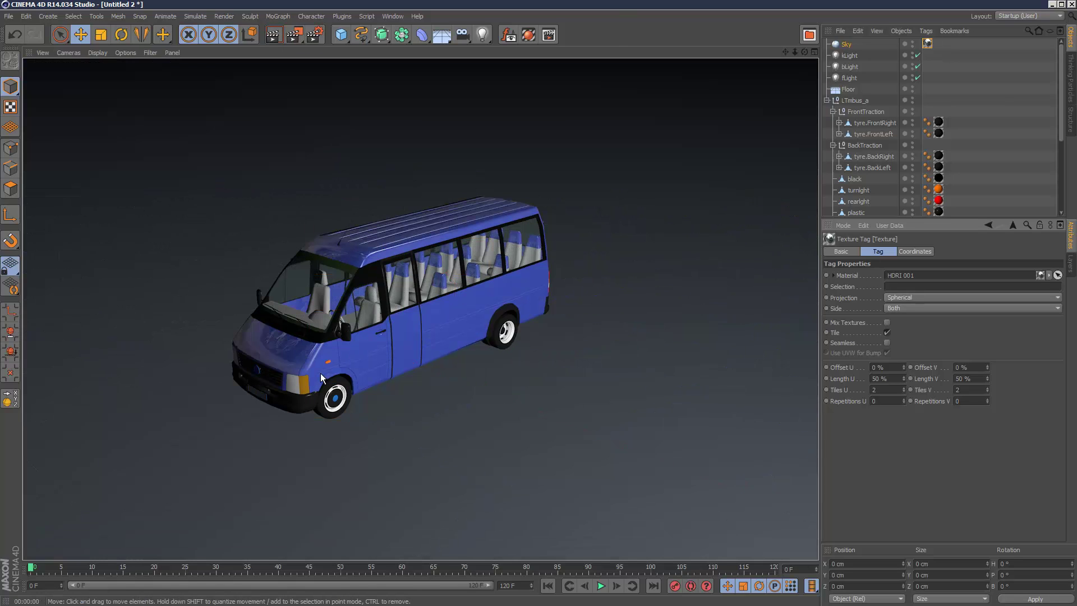
pyautogui.click(885, 389)
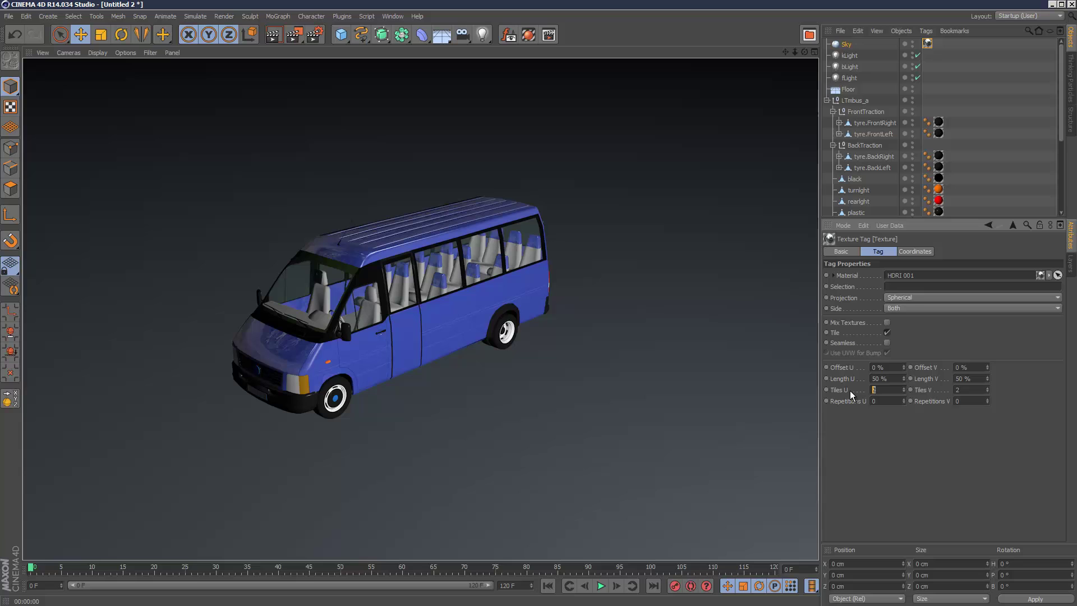
pyautogui.hotkey('ctrl', 'z')
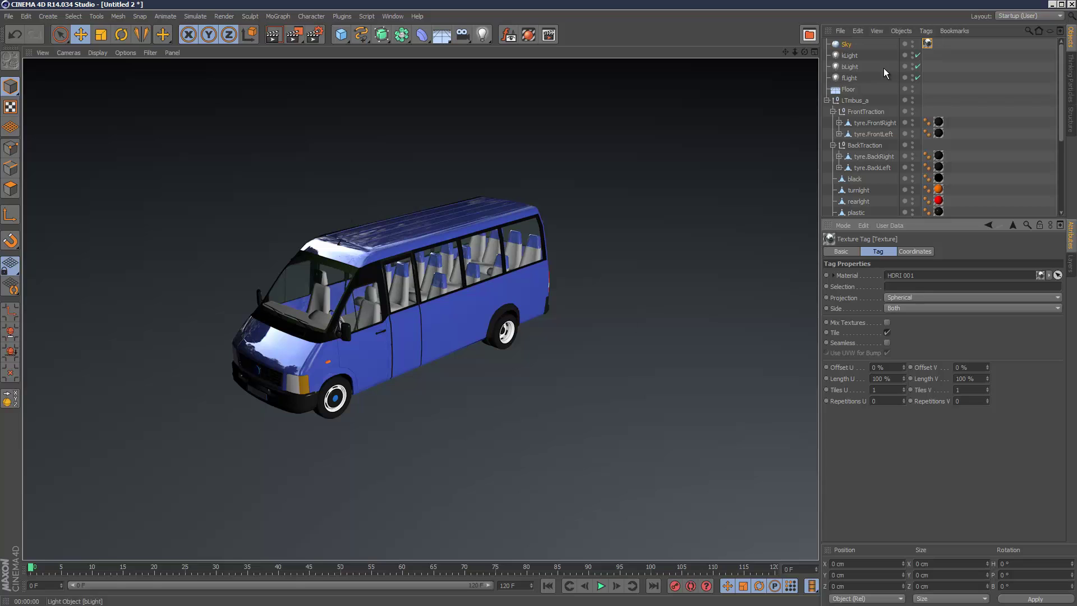
pyautogui.click(848, 45)
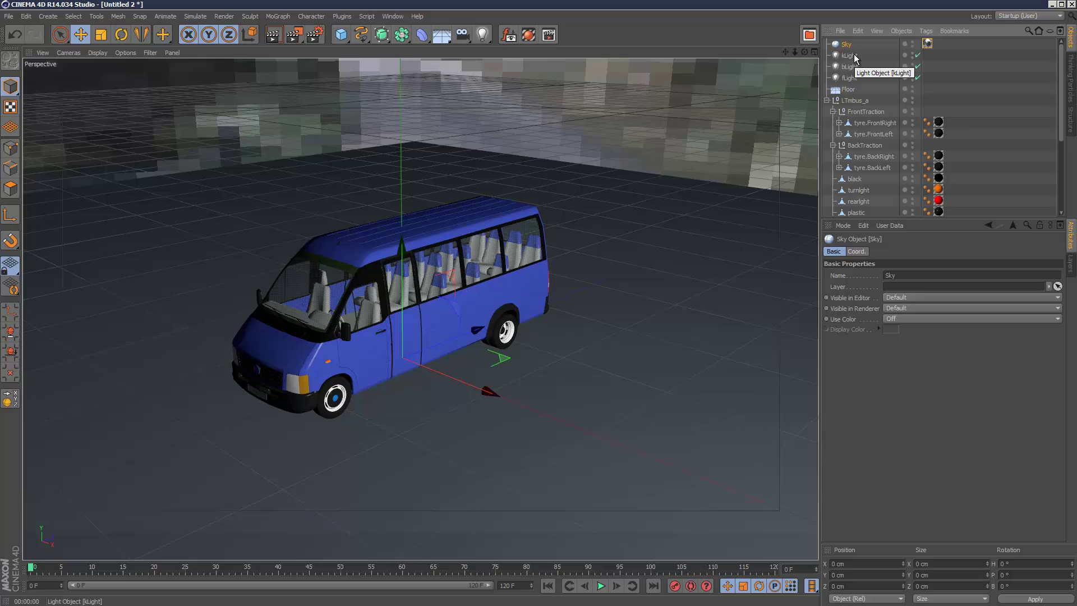
# Set the renderer to Physical and add Global Illumination with Diffuse Depth 2.
pyautogui.click(314, 34)
pyautogui.click(250, 205)
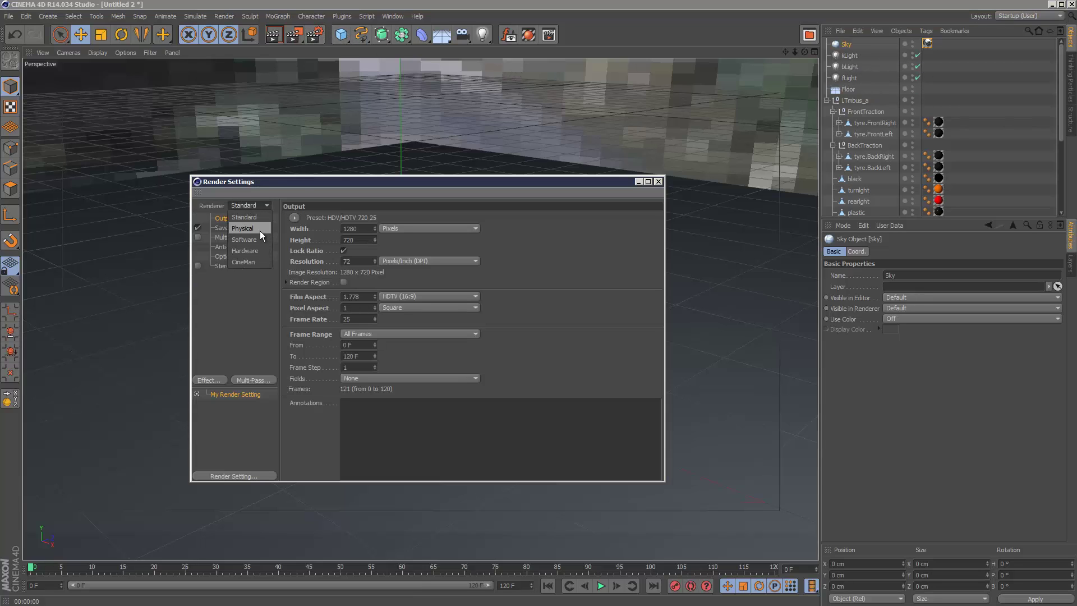
pyautogui.click(260, 230)
pyautogui.click(234, 274)
pyautogui.rightClick(227, 294)
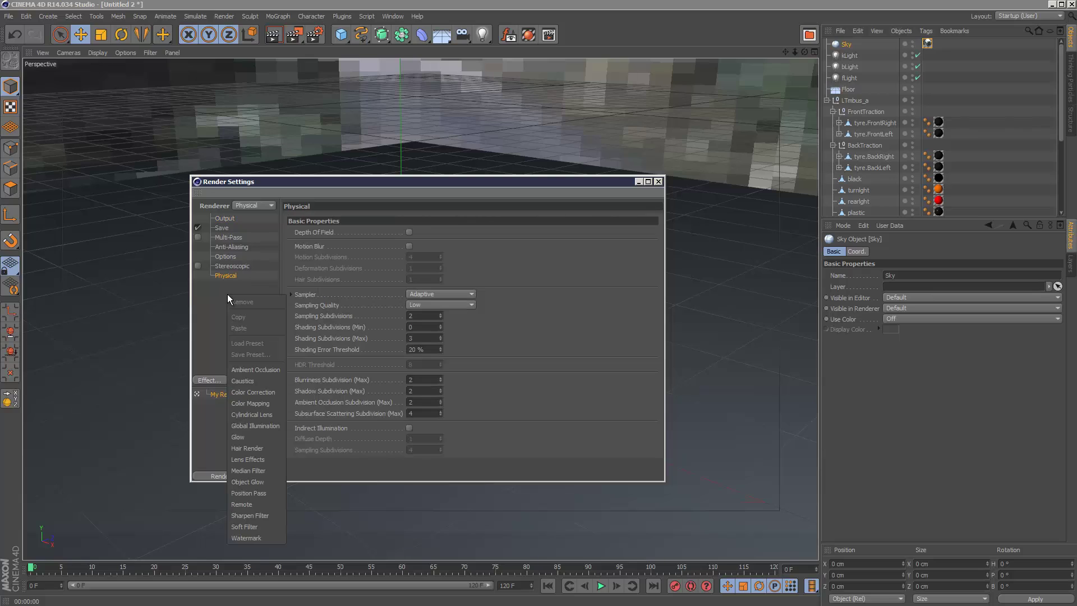
pyautogui.click(274, 426)
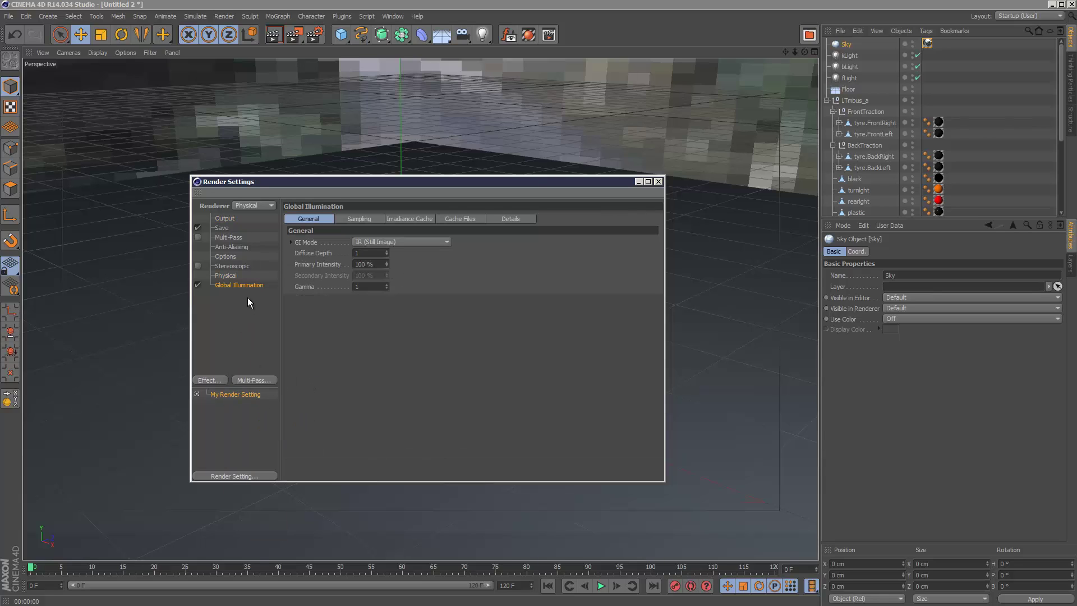
pyautogui.click(387, 251)
pyautogui.click(226, 276)
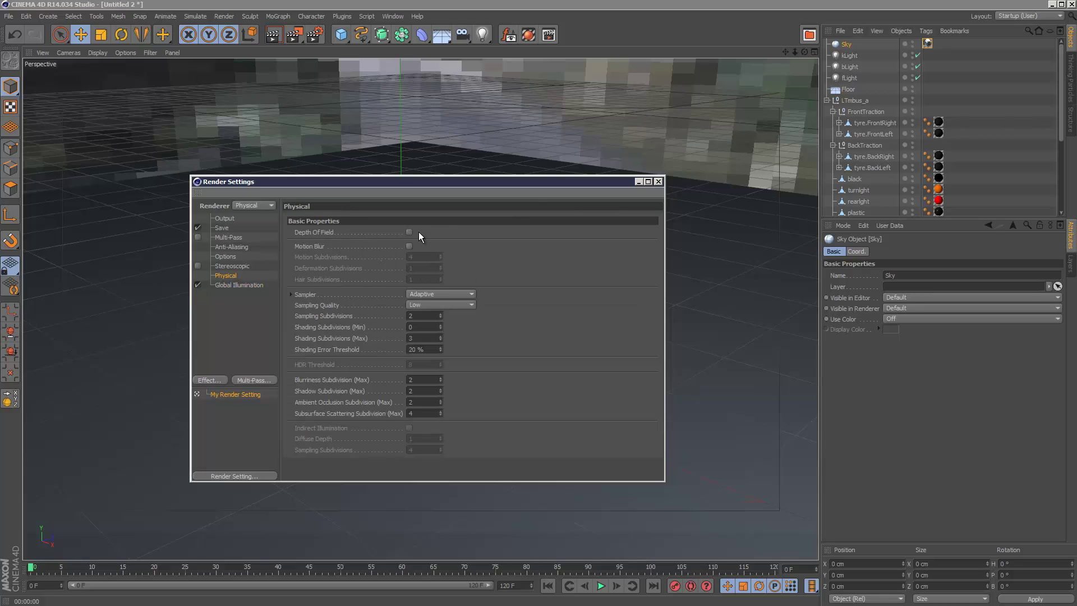
pyautogui.click(658, 181)
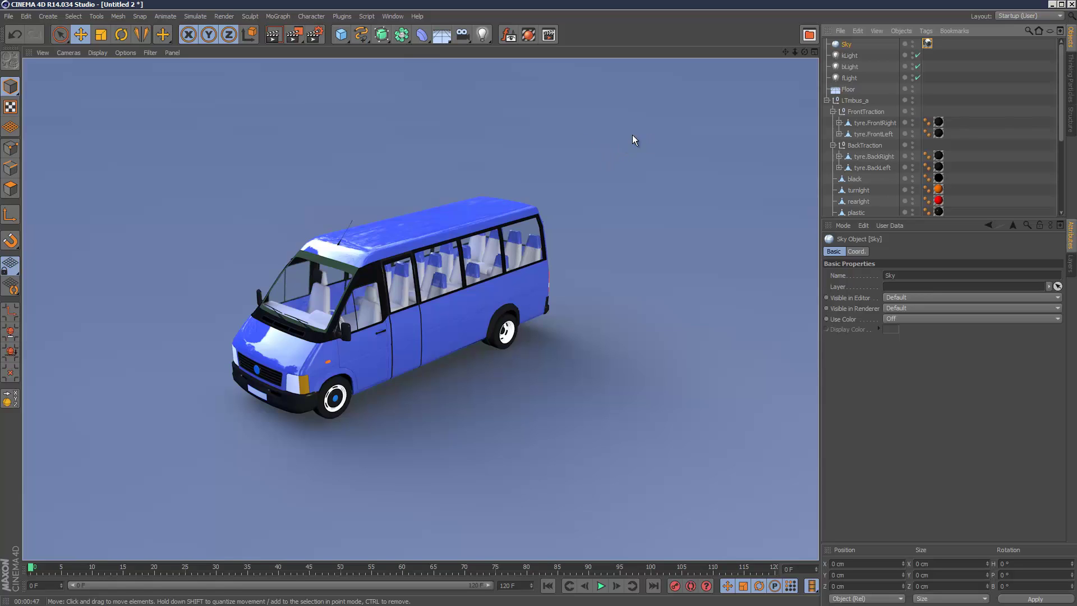
# Add a Disc above the van and apply the white material to it.
pyautogui.click(343, 35)
pyautogui.click(386, 72)
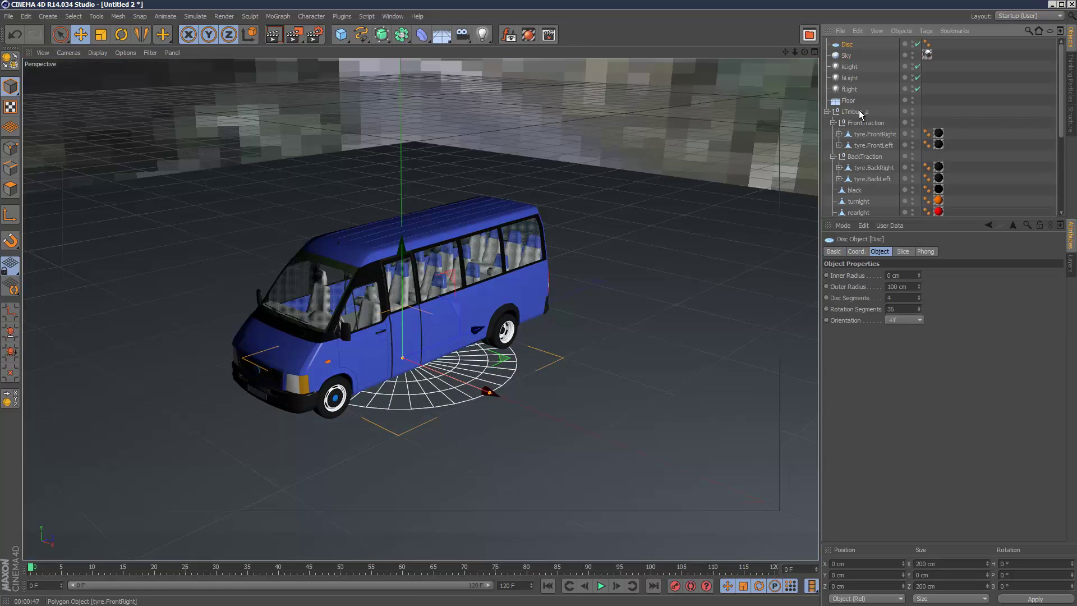
pyautogui.moveTo(412, 302); pyautogui.dragTo(391, 93)
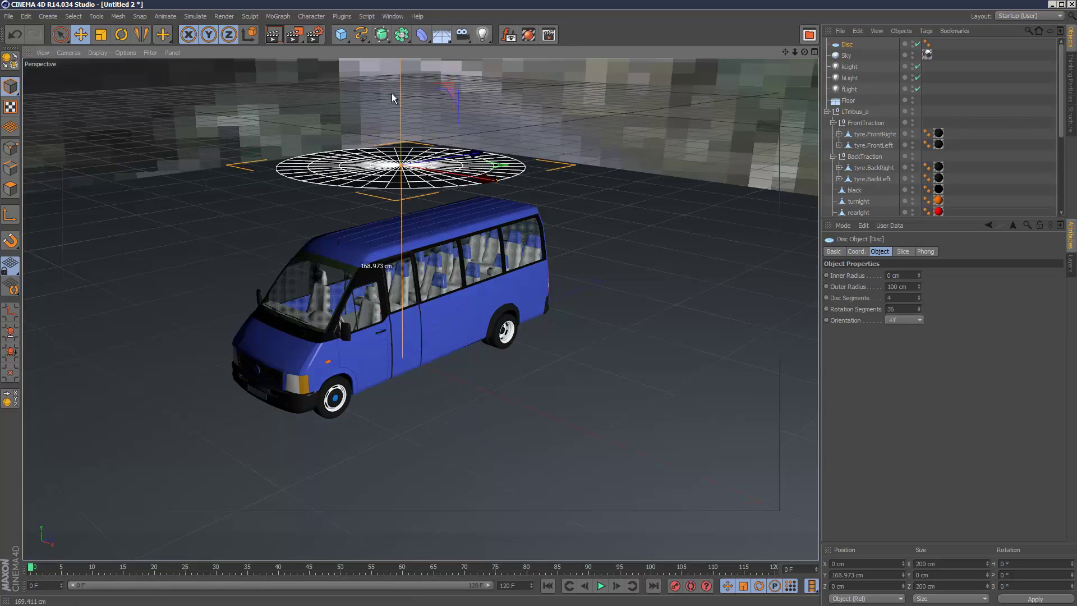
pyautogui.hotkey('shift', 'F2')
pyautogui.click(207, 471)
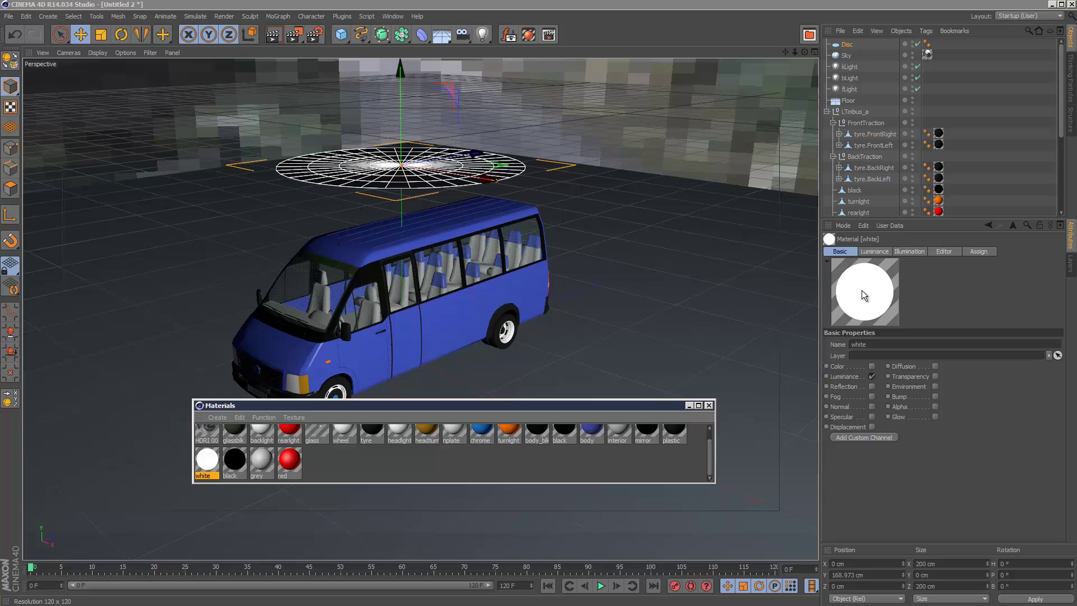
pyautogui.moveTo(208, 465); pyautogui.dragTo(850, 44)
pyautogui.click(709, 405)
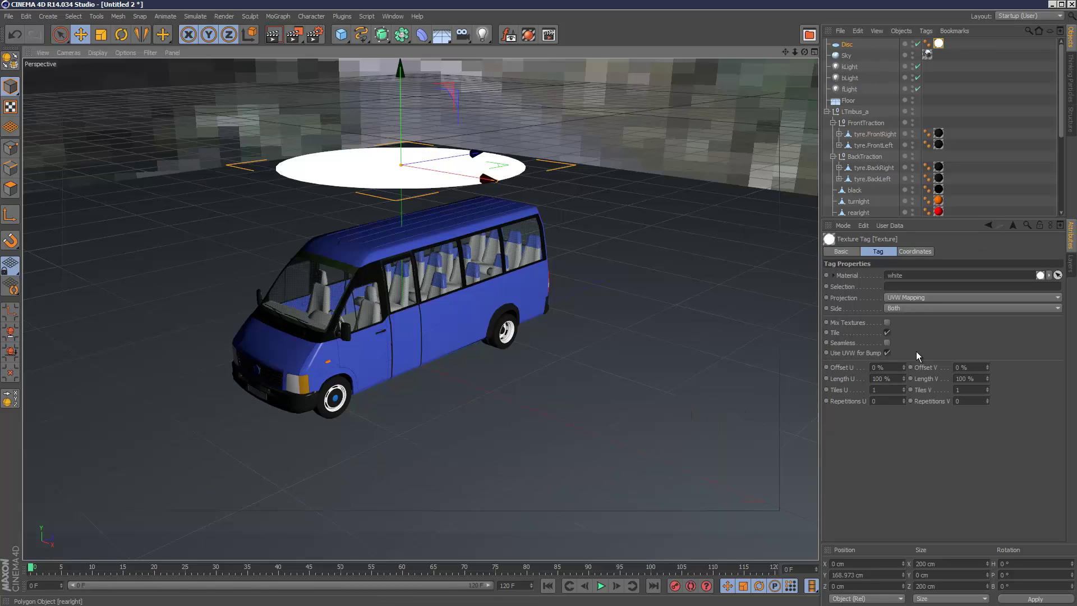
# Set the disc's outer radius to 1000 cm and raise it higher above the van.
pyautogui.click(850, 44)
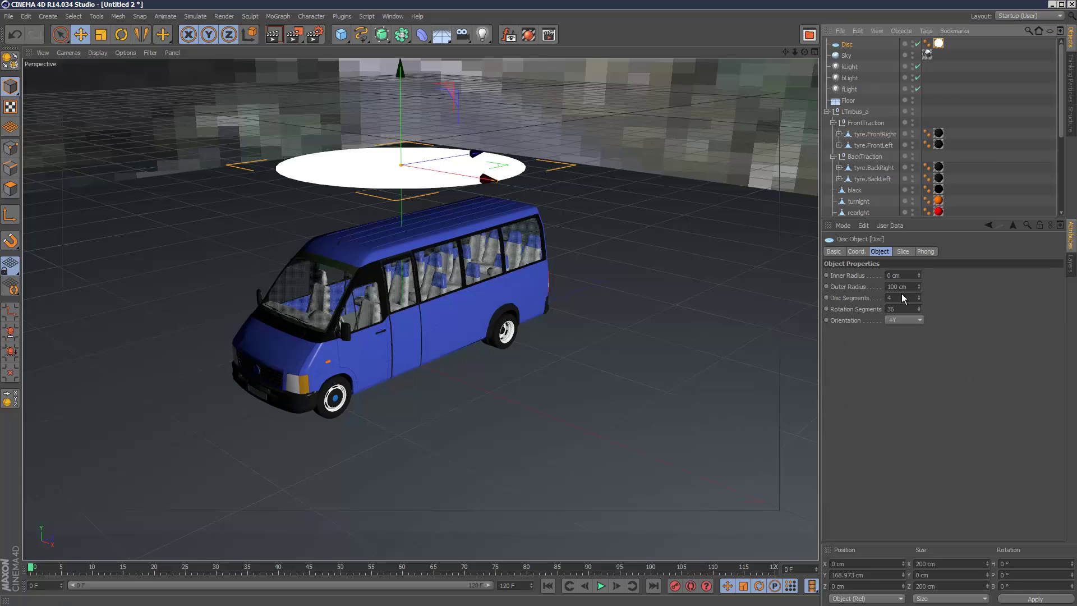
pyautogui.click(889, 287)
pyautogui.write('0')
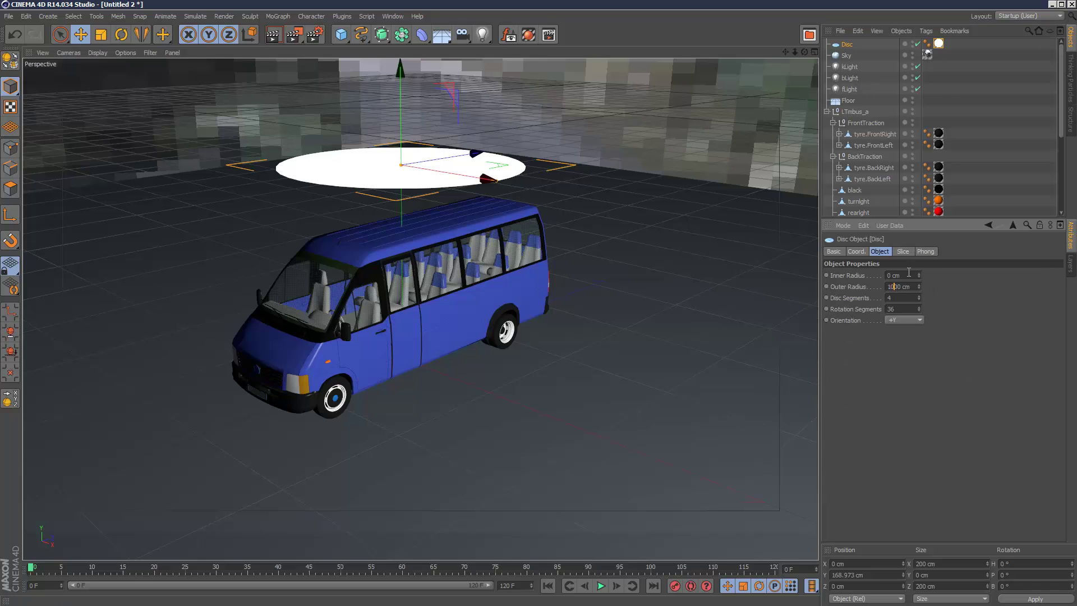
pyautogui.hotkey('shift', 'Tab')
pyautogui.moveTo(405, 115); pyautogui.dragTo(444, 254)
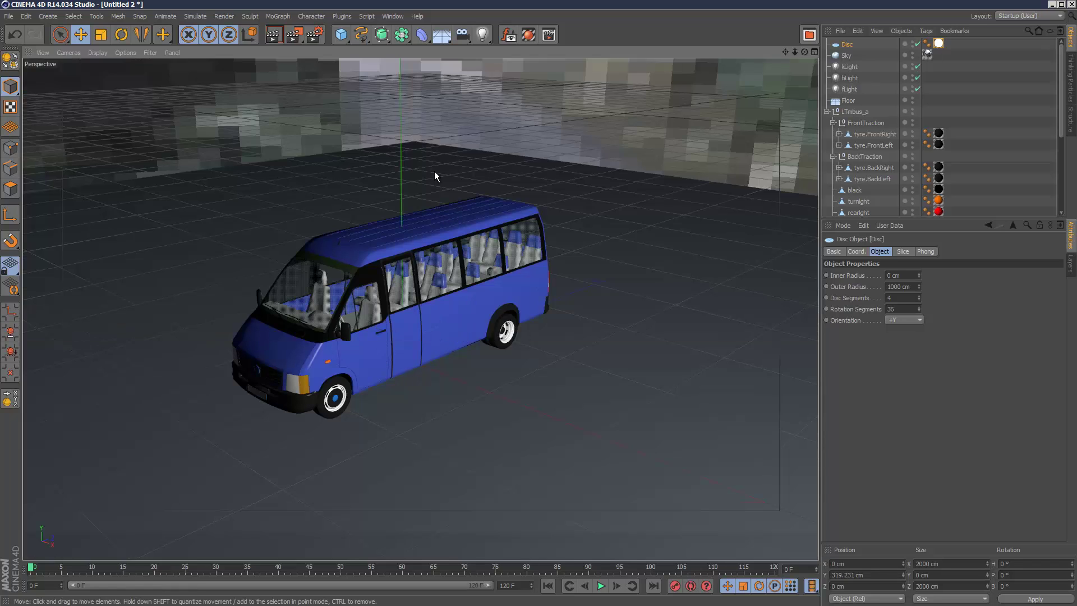
pyautogui.click(315, 35)
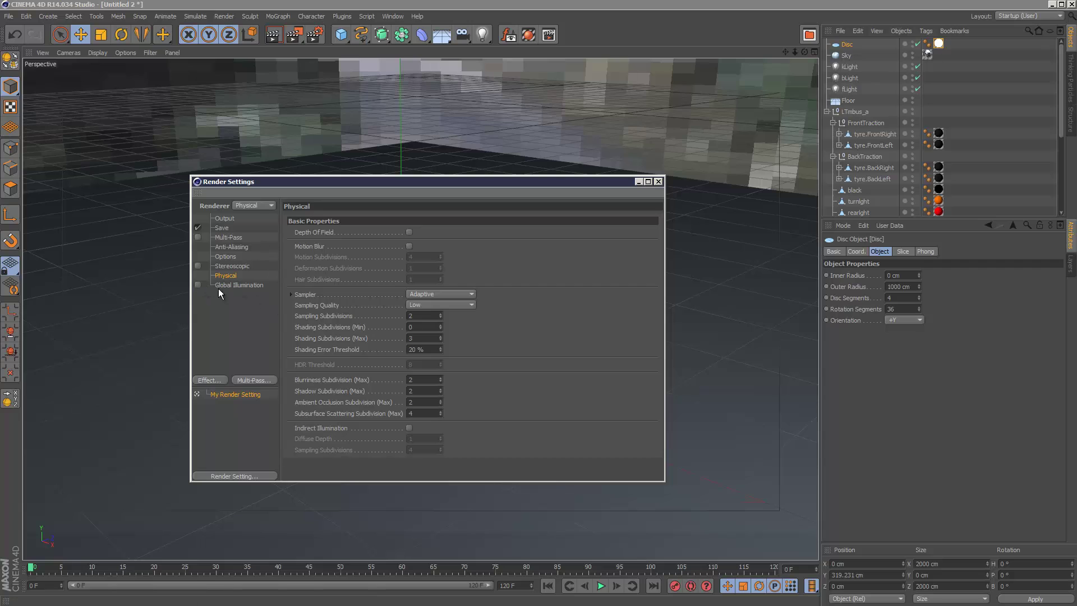
# Close the Render Settings window.
pyautogui.click(659, 181)
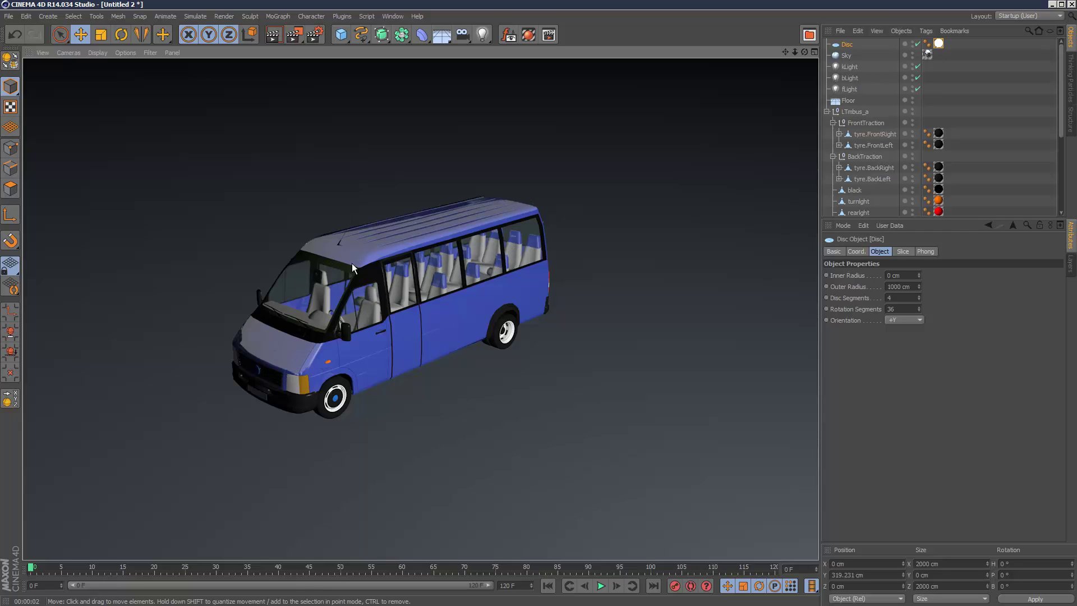
# Raise the disc to about Y 482 cm and render the full-size perspective view.
pyautogui.click(814, 53)
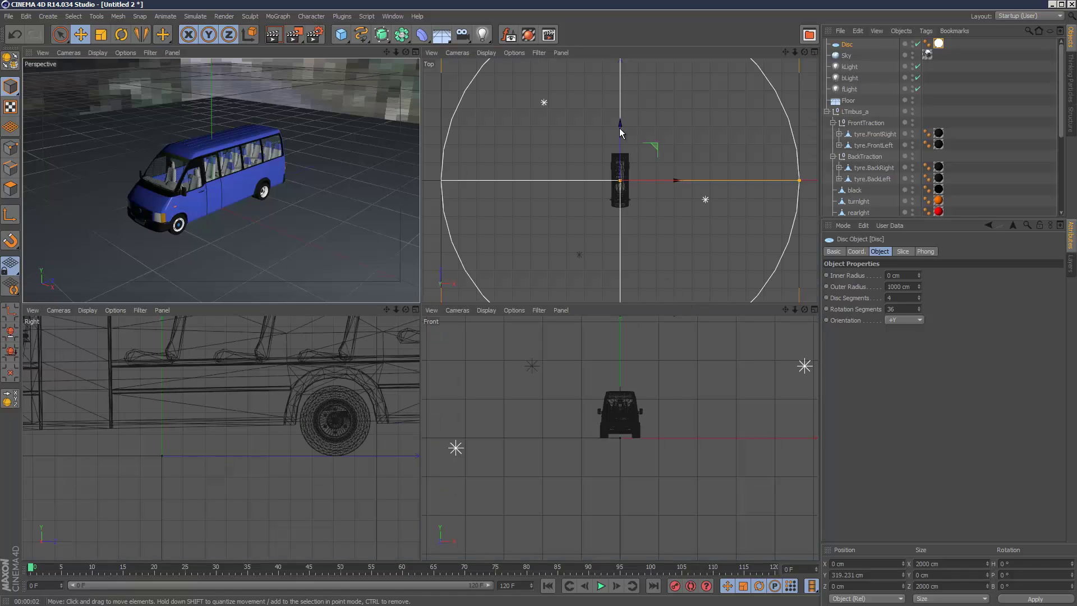
pyautogui.moveTo(396, 310)
pyautogui.mouseDown()
pyautogui.moveTo(420, 338)
pyautogui.moveTo(381, 313)
pyautogui.mouseUp()
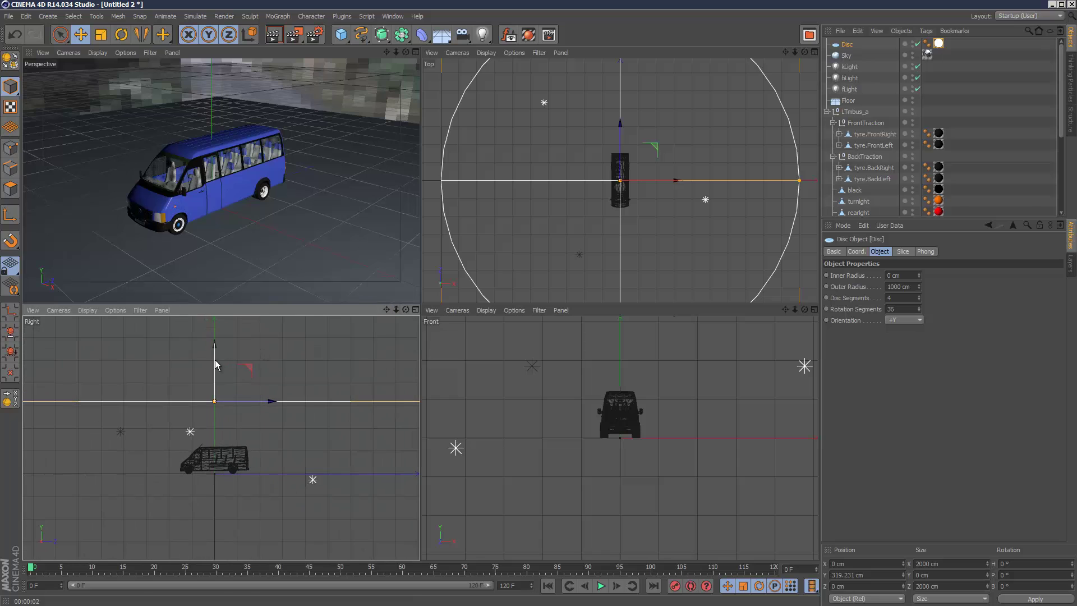
pyautogui.moveTo(218, 365); pyautogui.dragTo(217, 328)
pyautogui.middleClick(307, 201)
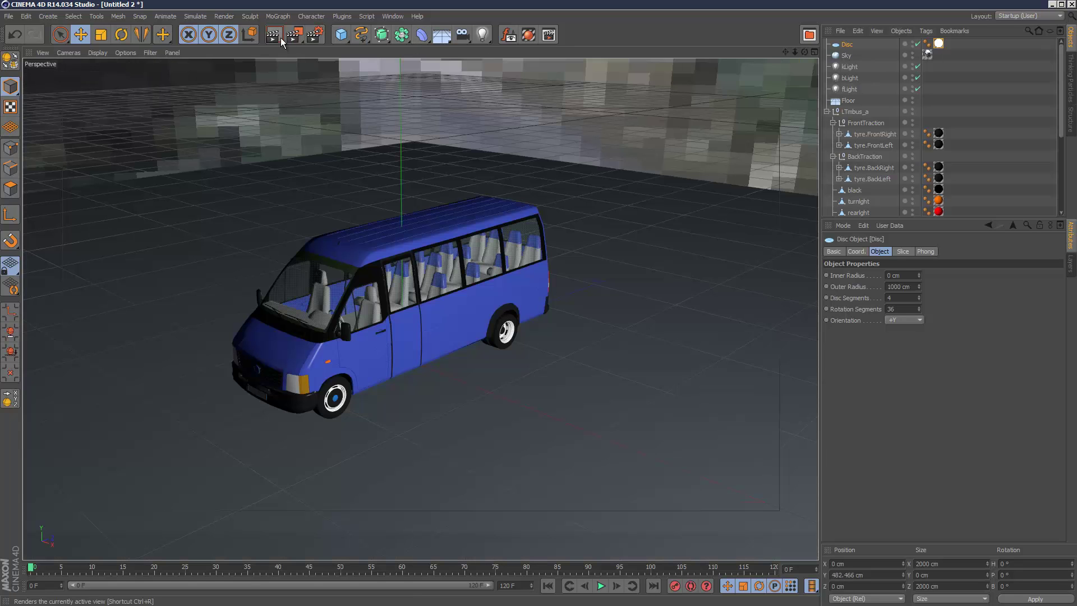
pyautogui.click(280, 38)
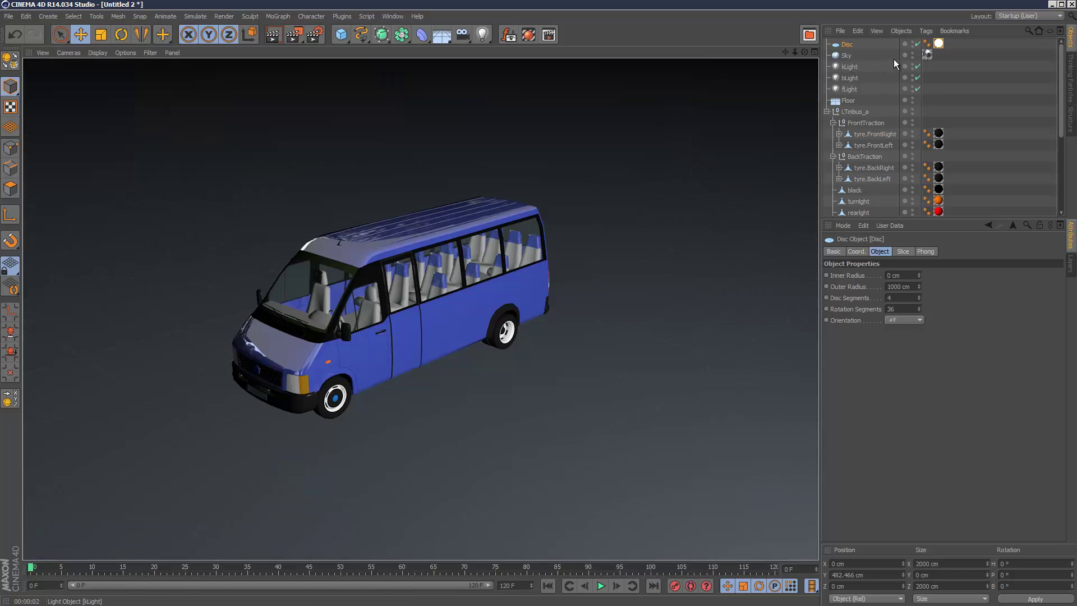
# Set the Sky object's editor visibility to off (red) and re-render the minibus view.
pyautogui.click(913, 54)
pyautogui.click(913, 54)
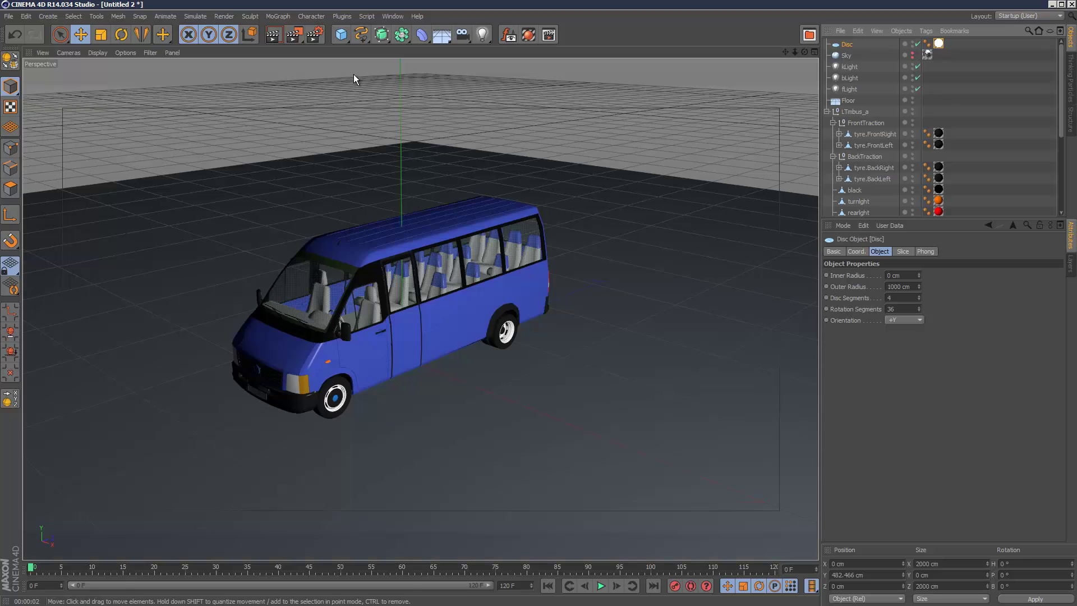
pyautogui.hotkey('ctrl', 'r')
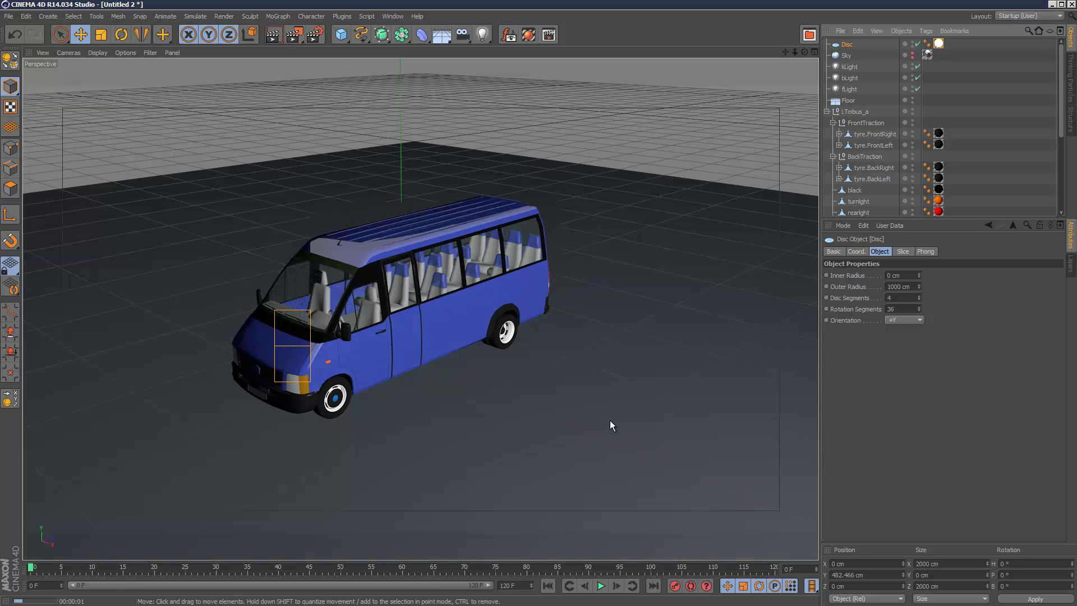